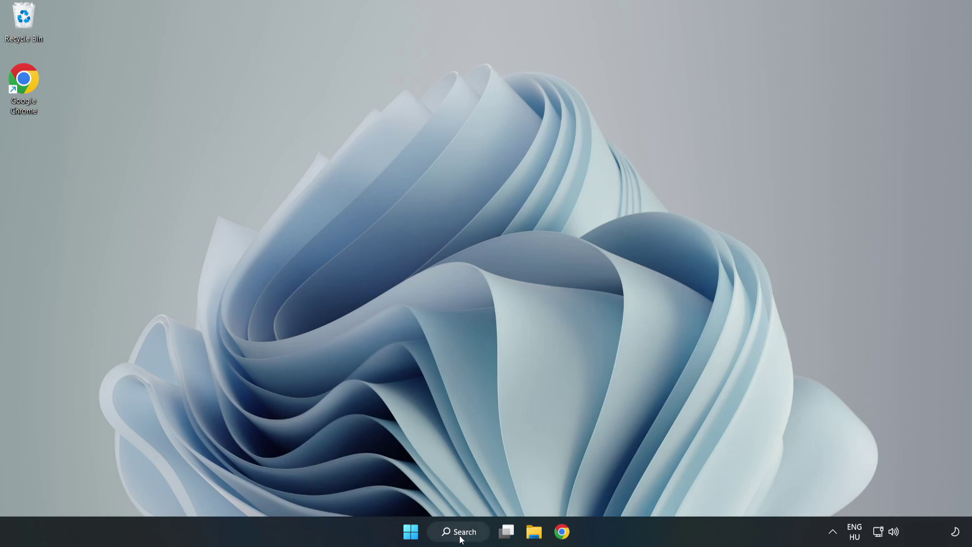
Search Windows for 'device manager'
click(465, 535)
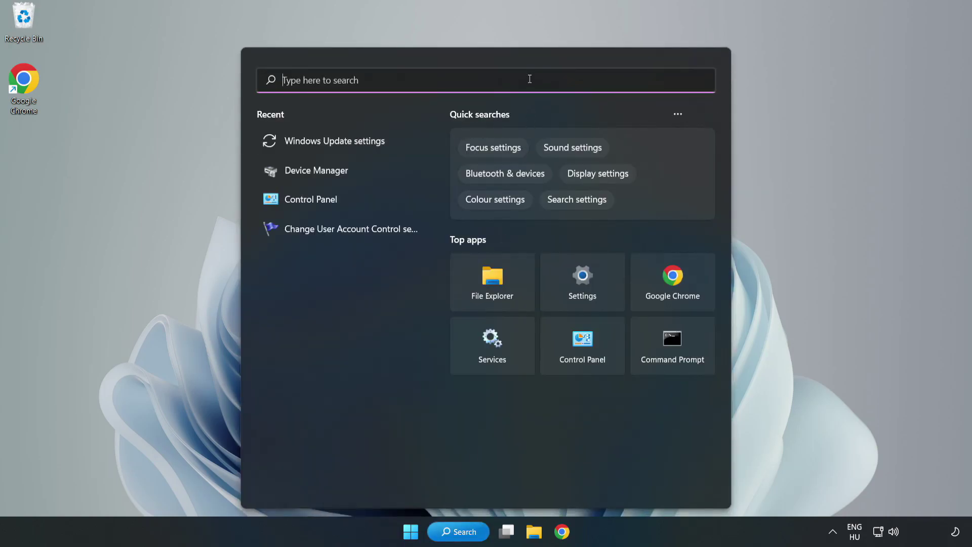
text(devi)
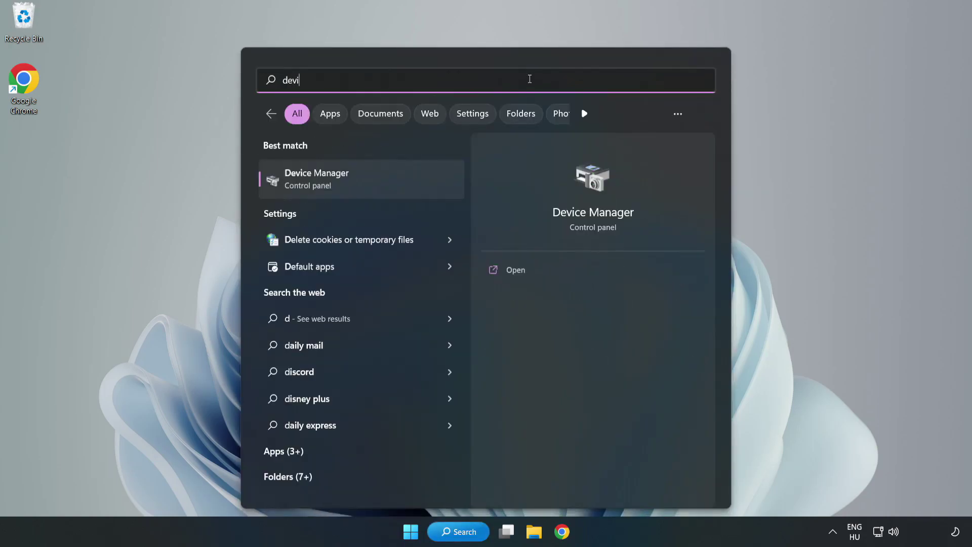
text(ce manager)
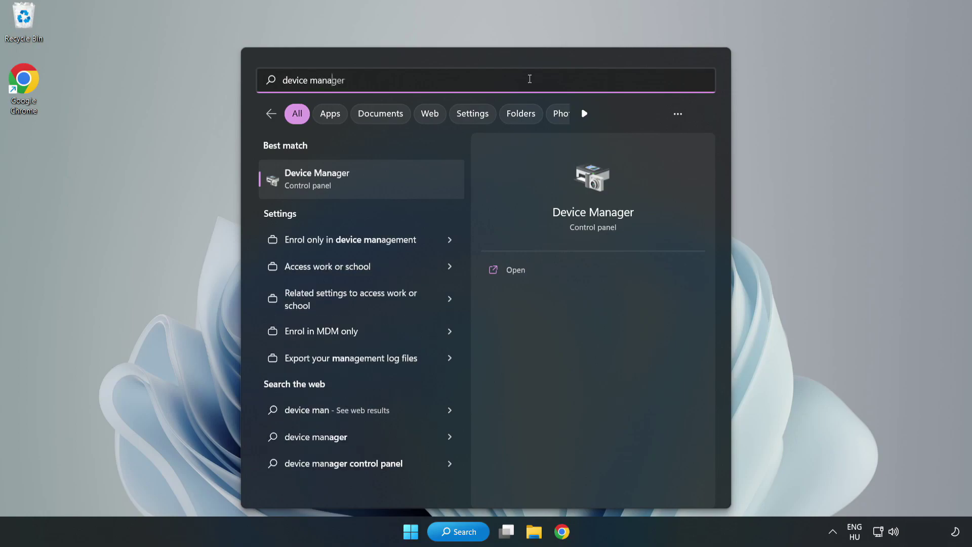
Search automatically for an updated VMware SVGA 3D display driver, then close the wizard
click(363, 188)
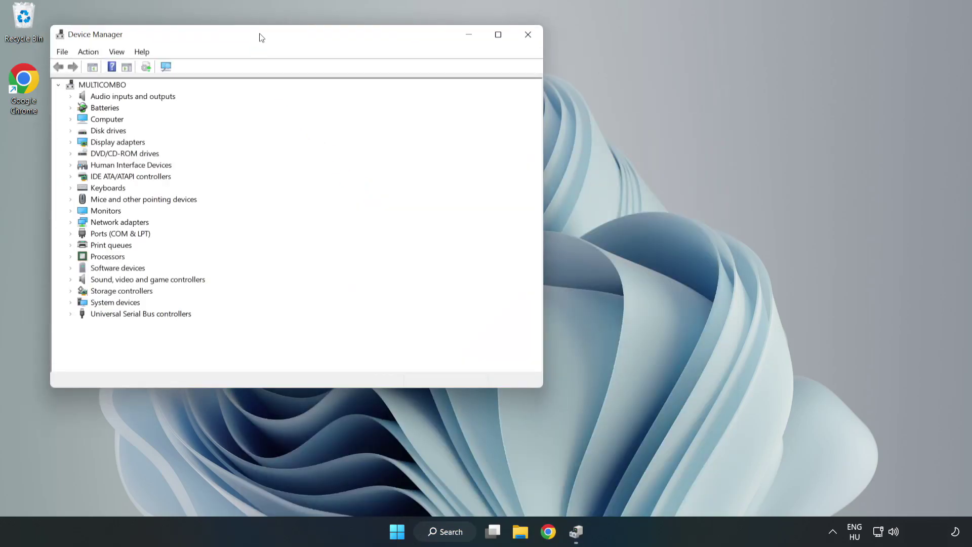
drag(260, 37, 433, 87)
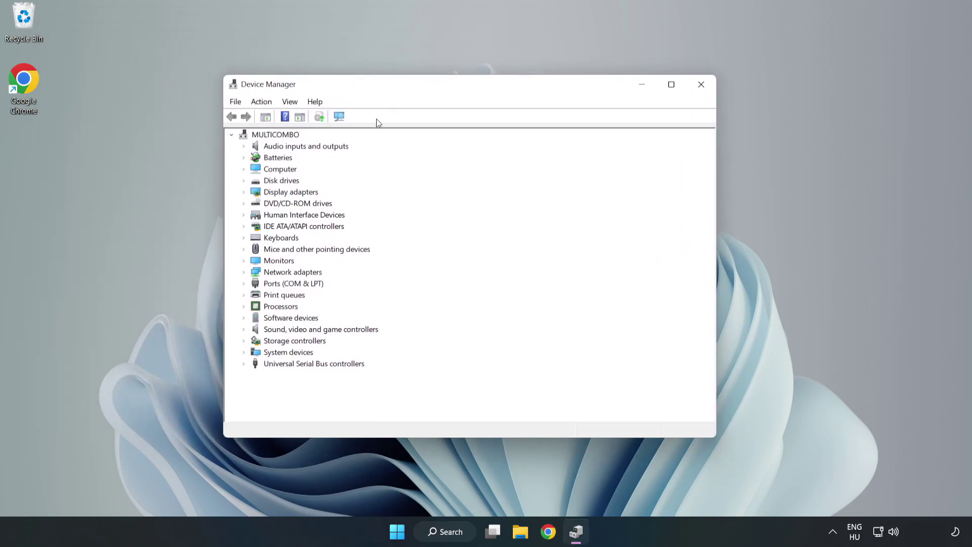
click(261, 193)
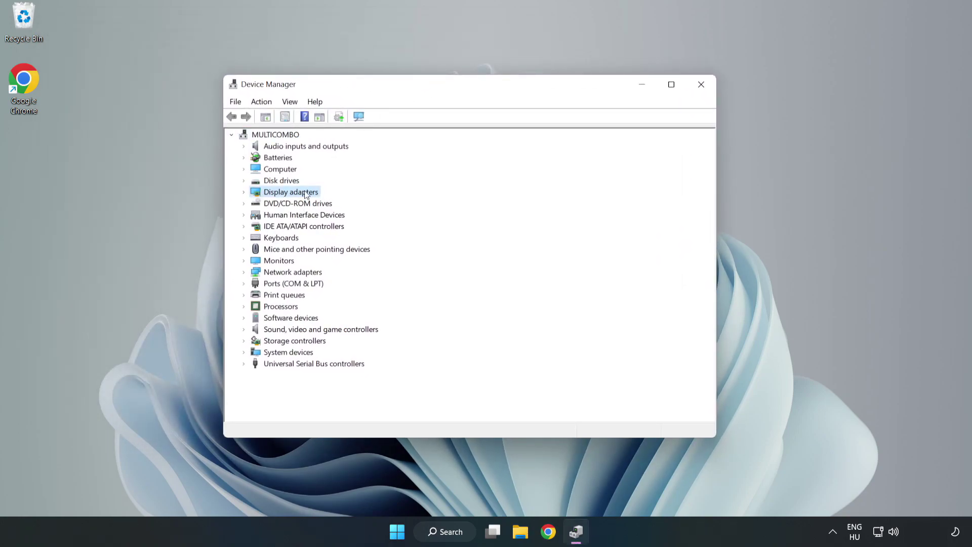
click(244, 193)
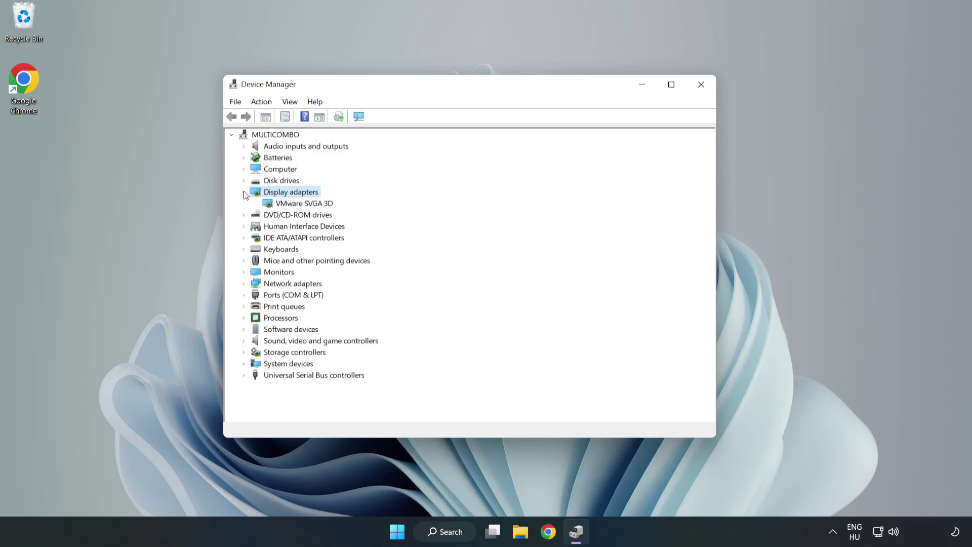
click(248, 206)
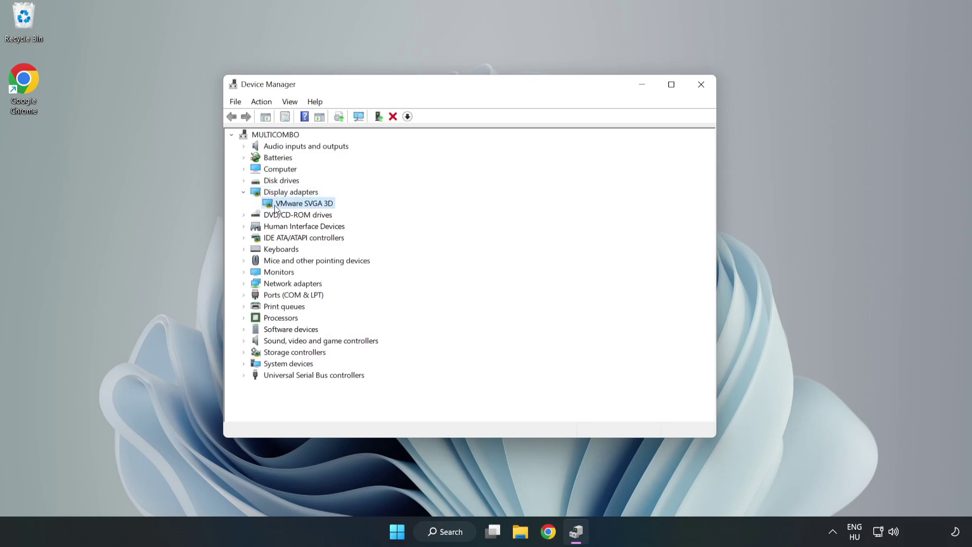
right_click(303, 207)
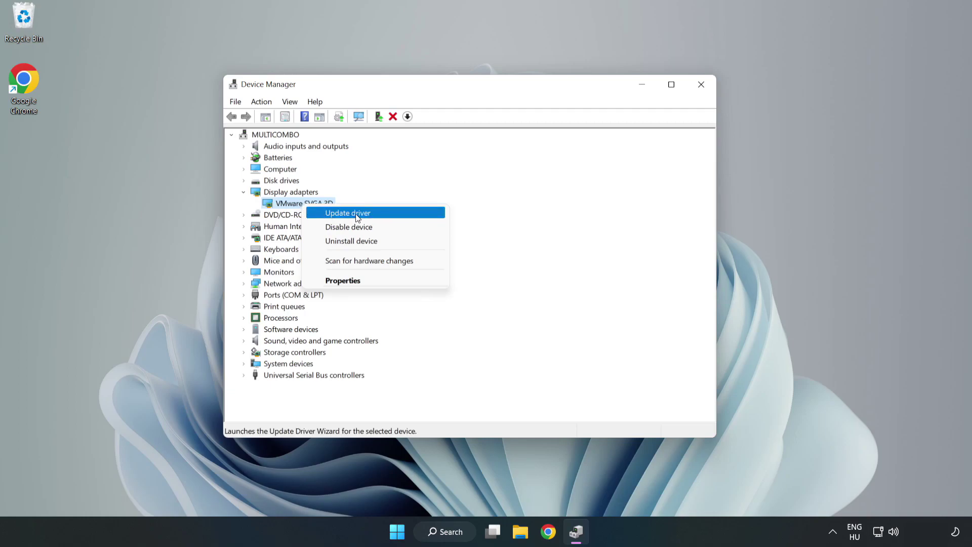
click(378, 215)
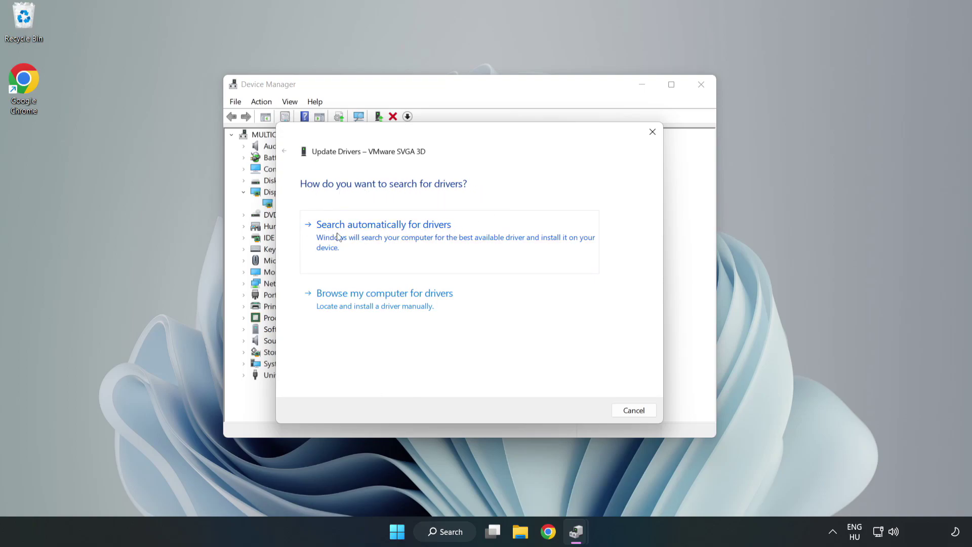
click(386, 233)
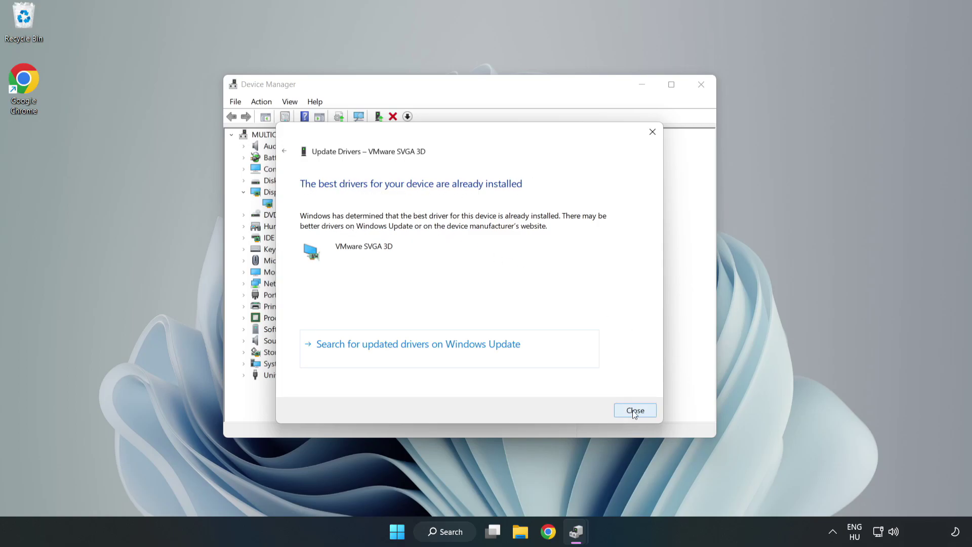
click(635, 410)
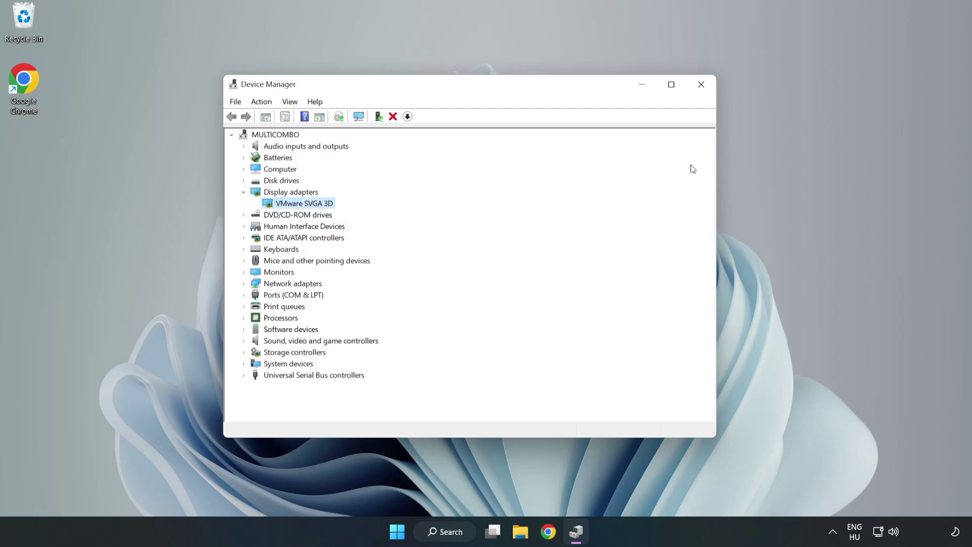
Close Device Manager and search Windows for 'updates'
click(701, 84)
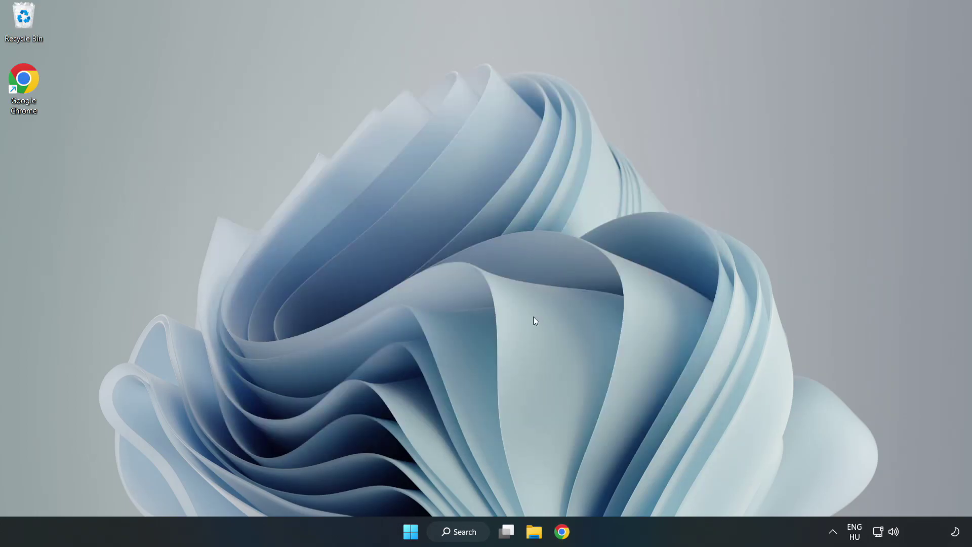
click(458, 531)
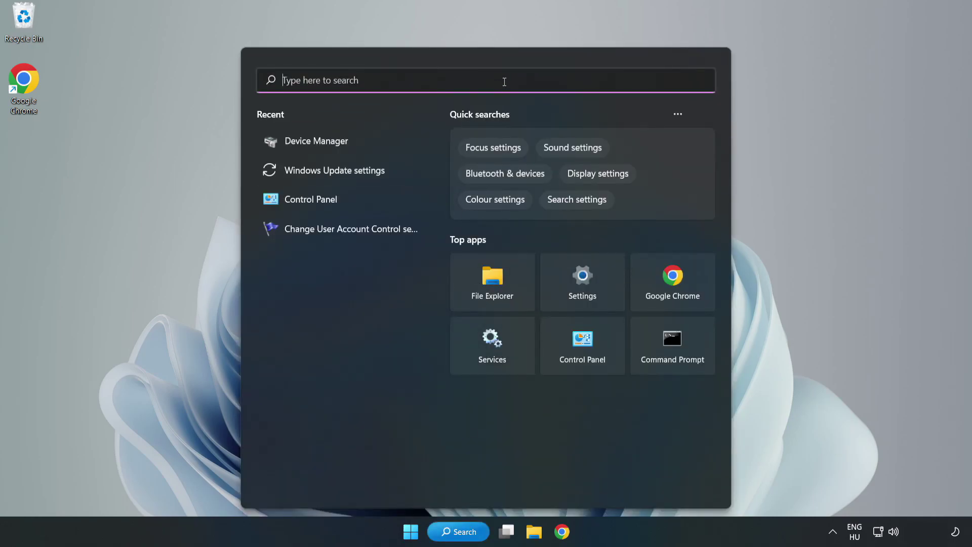
text(updates)
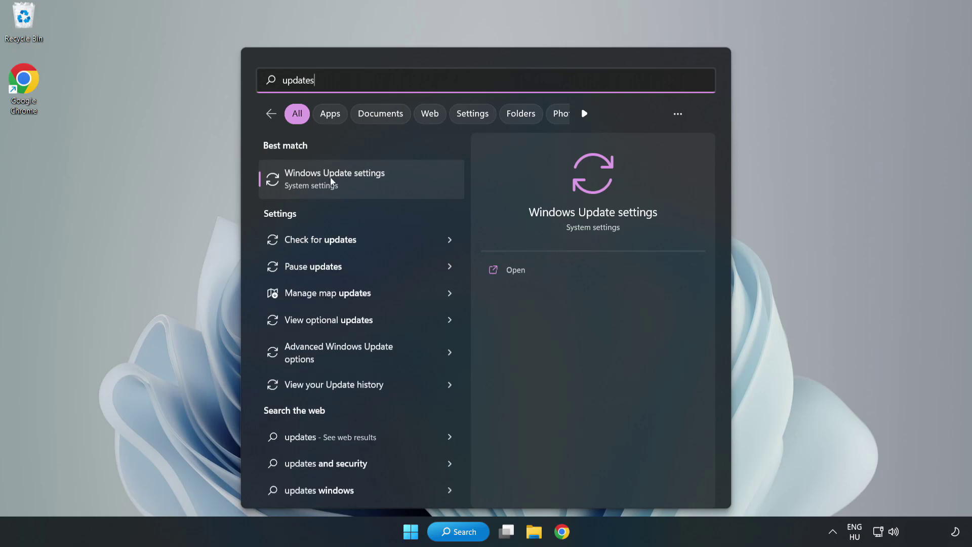
Check for updates in maximized Windows Update settings, then close Settings
click(347, 183)
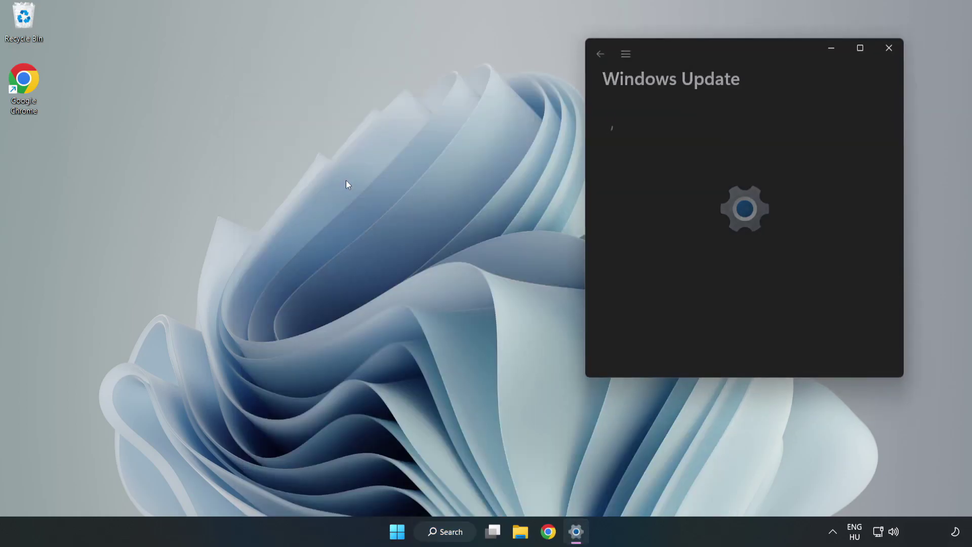
click(863, 45)
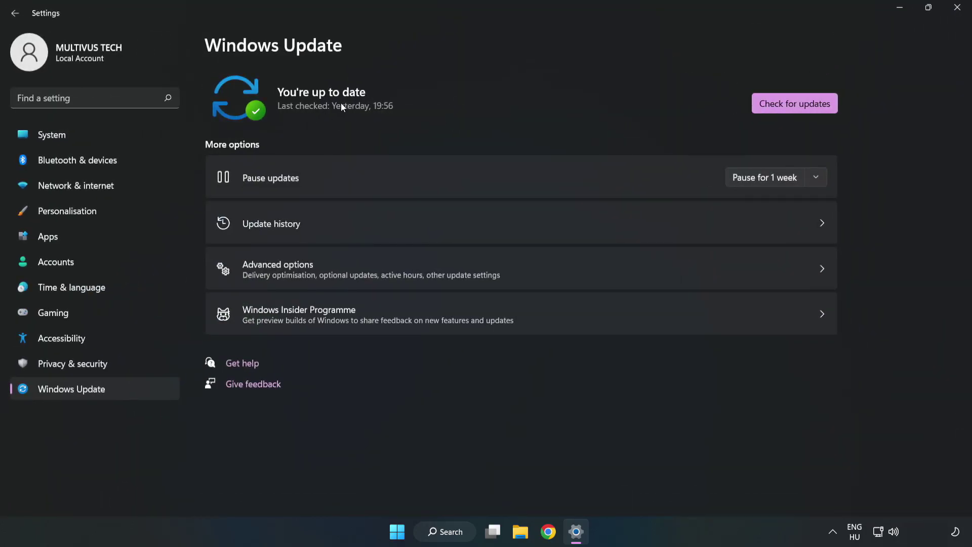
click(798, 105)
click(960, 12)
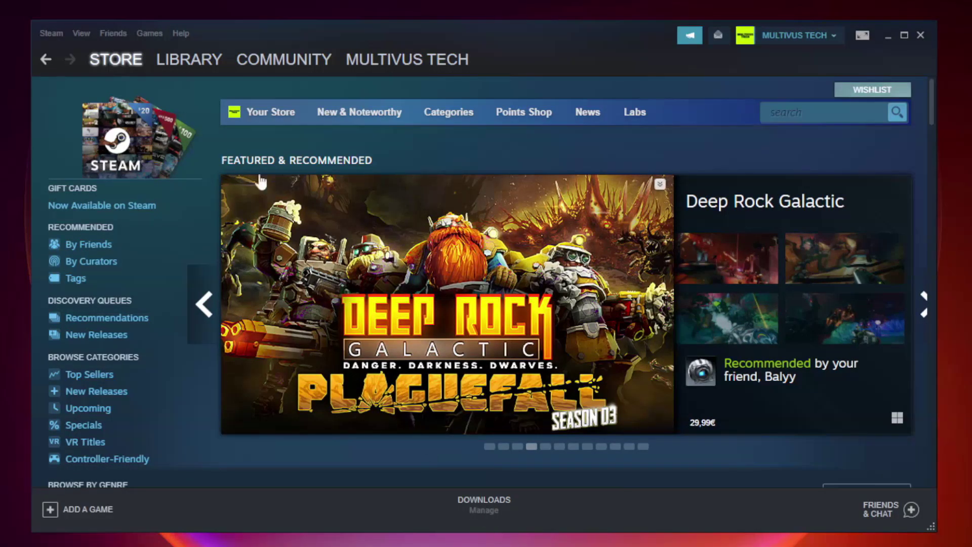
Go to the Steam Library and bring up the not-working game's context menu
mouse_move(163, 61)
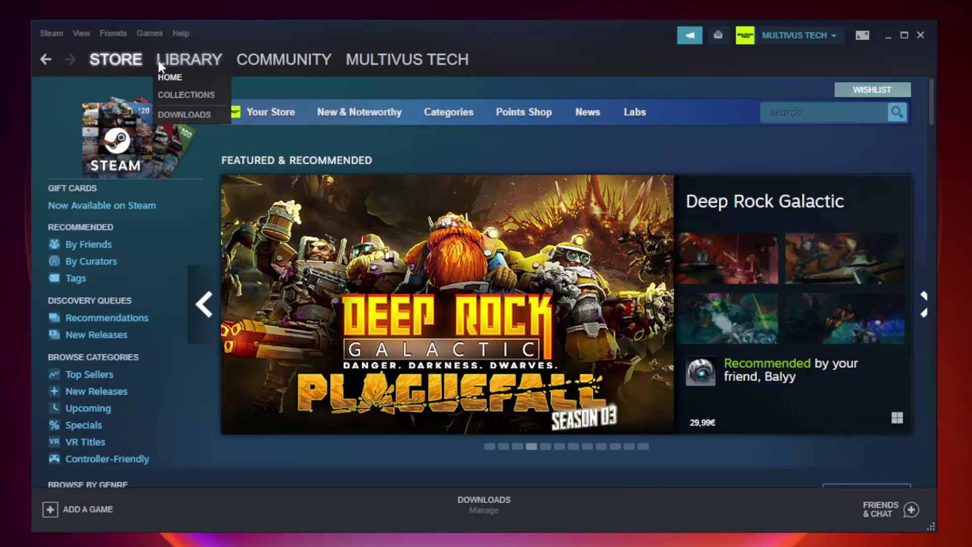
click(197, 64)
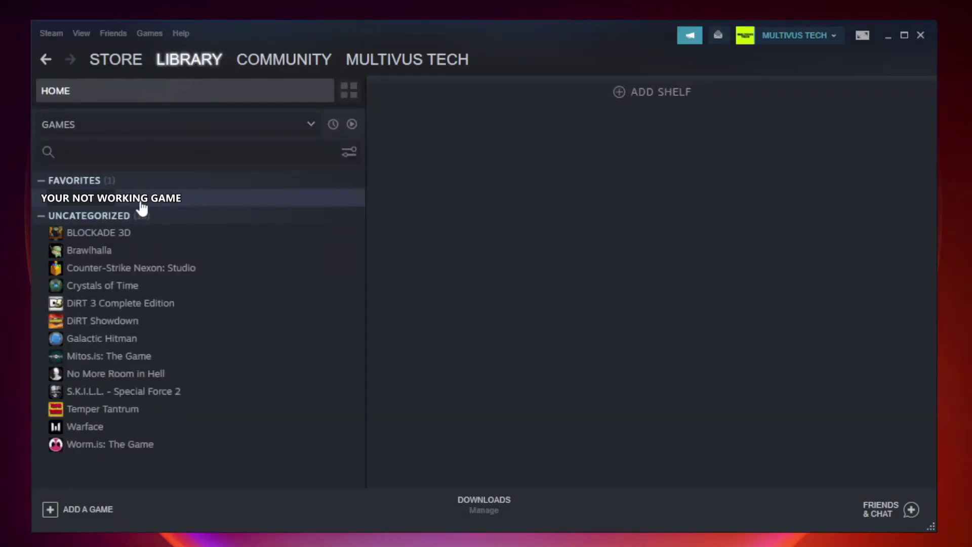
right_click(210, 203)
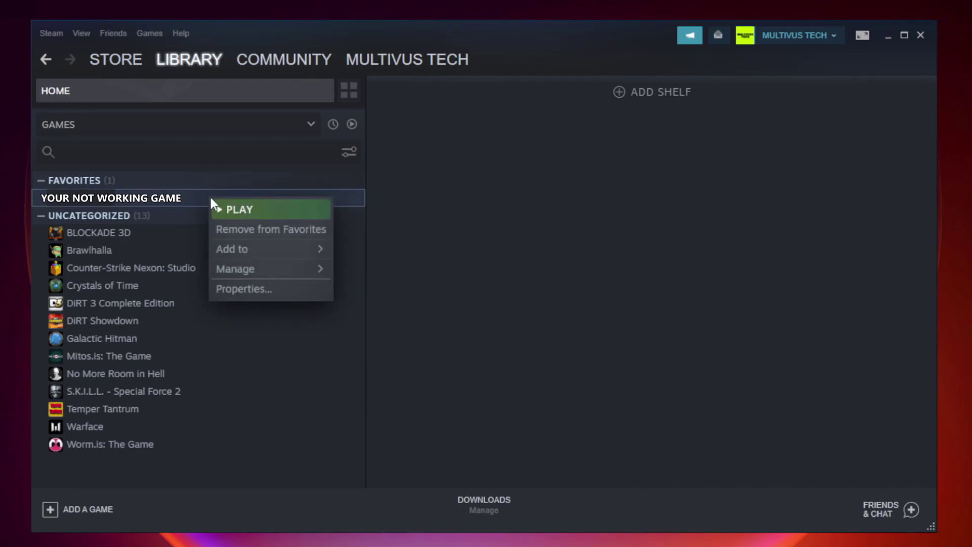
Verify the integrity of the game files from its Local Files properties
click(267, 287)
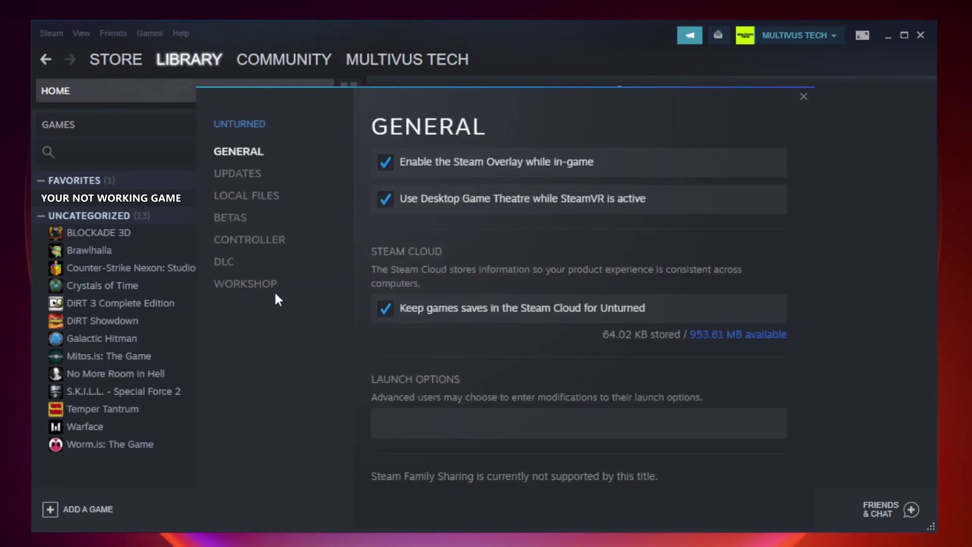
click(259, 203)
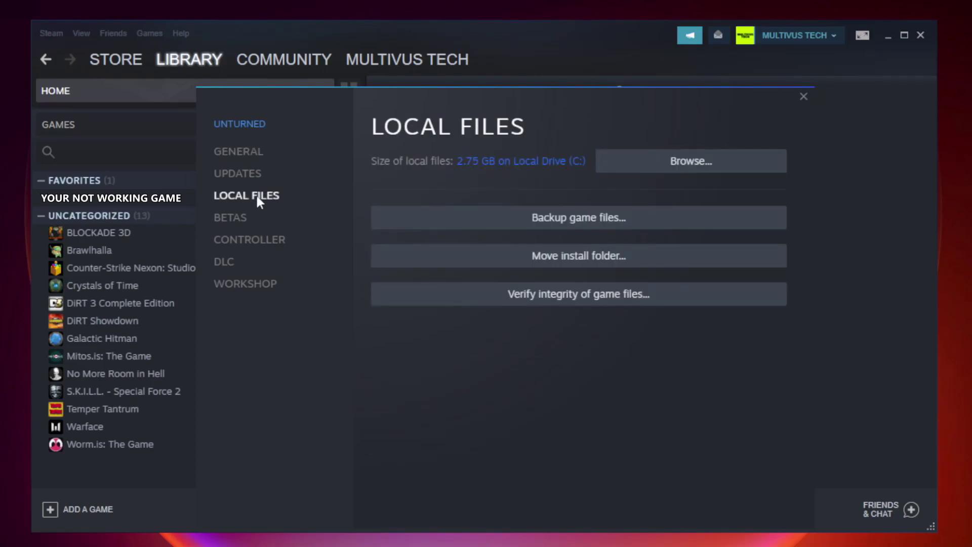
click(589, 299)
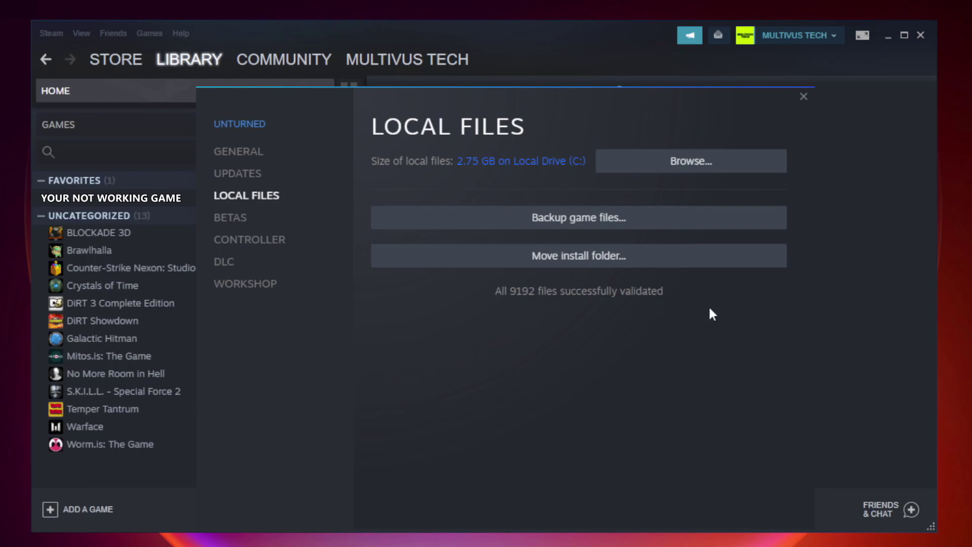
Open the game's install folder and the YOUR NOT WORKING GAME shortcut's Properties, fully visible
click(694, 167)
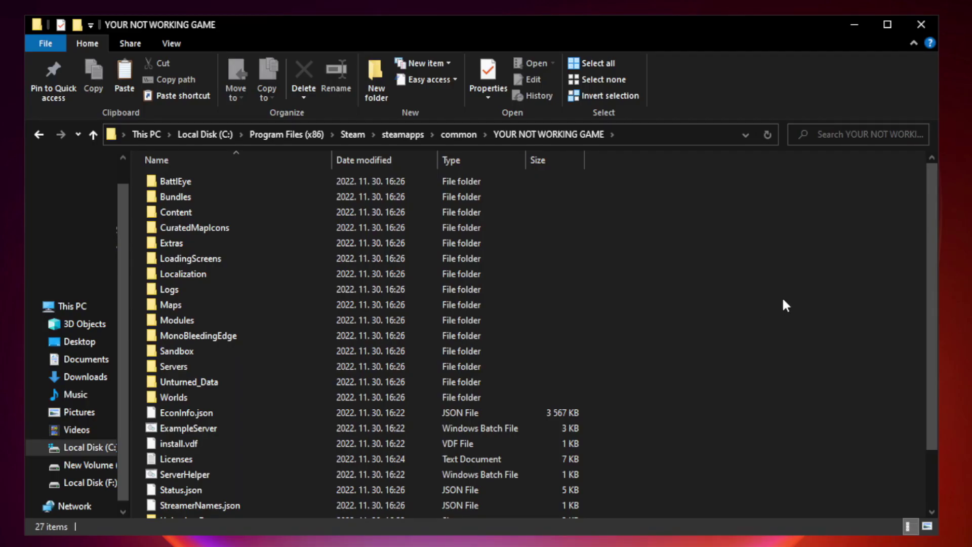
drag(933, 266, 934, 348)
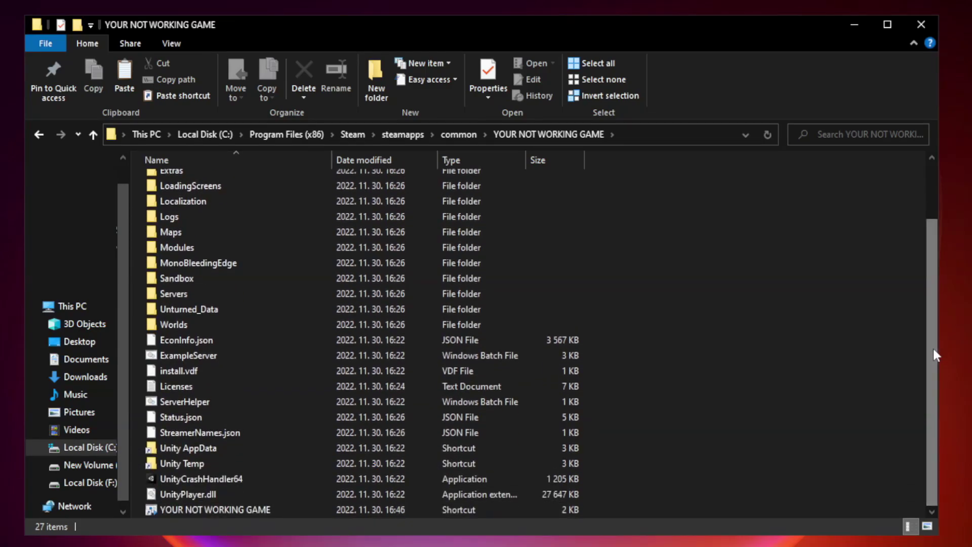
click(386, 508)
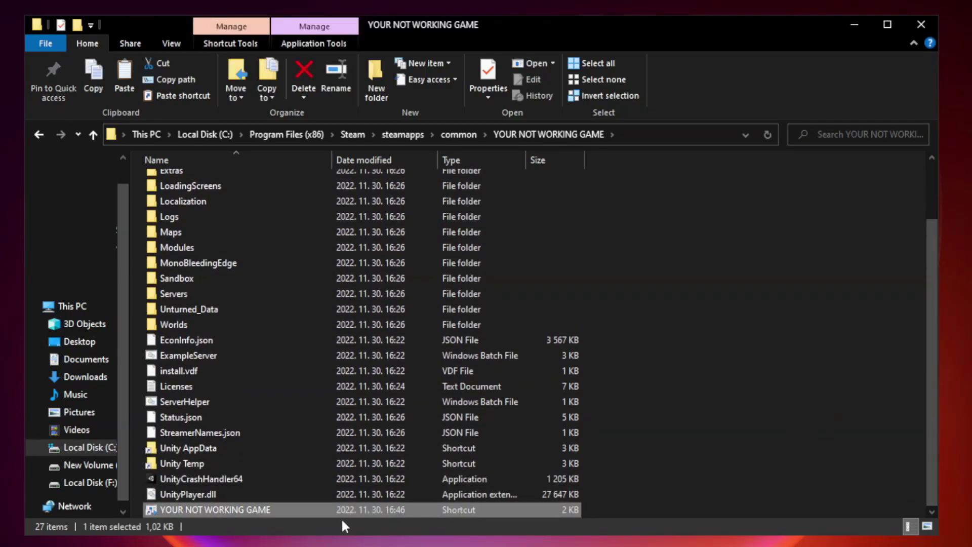
right_click(329, 509)
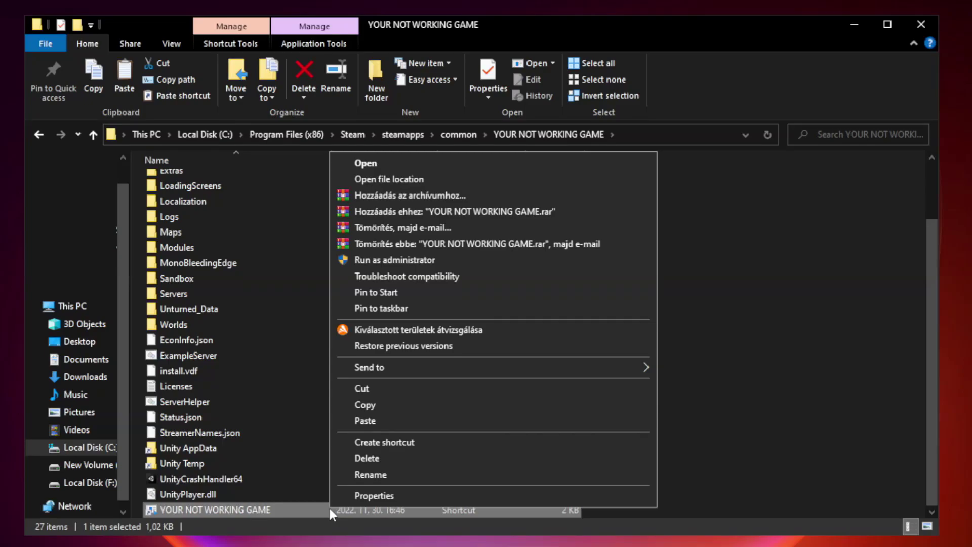
click(490, 495)
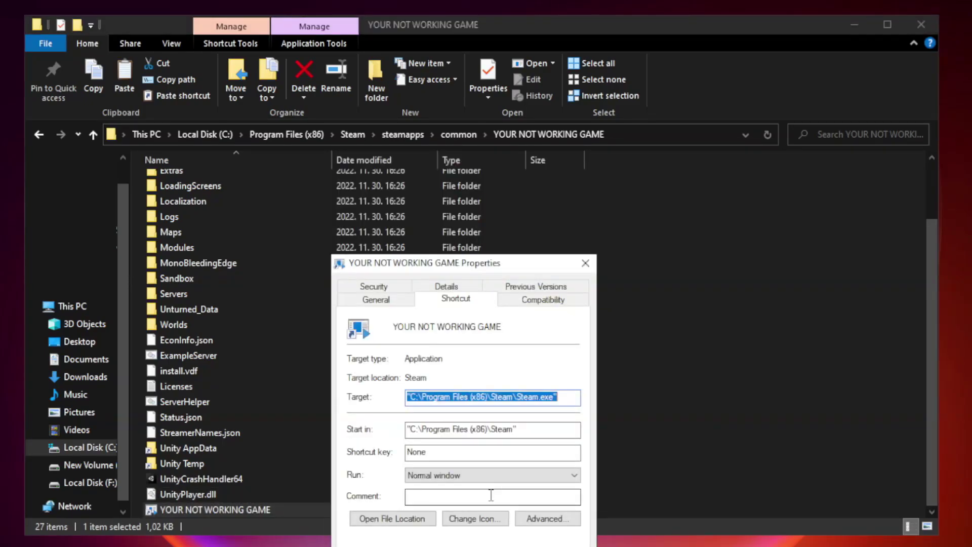
drag(482, 269, 481, 110)
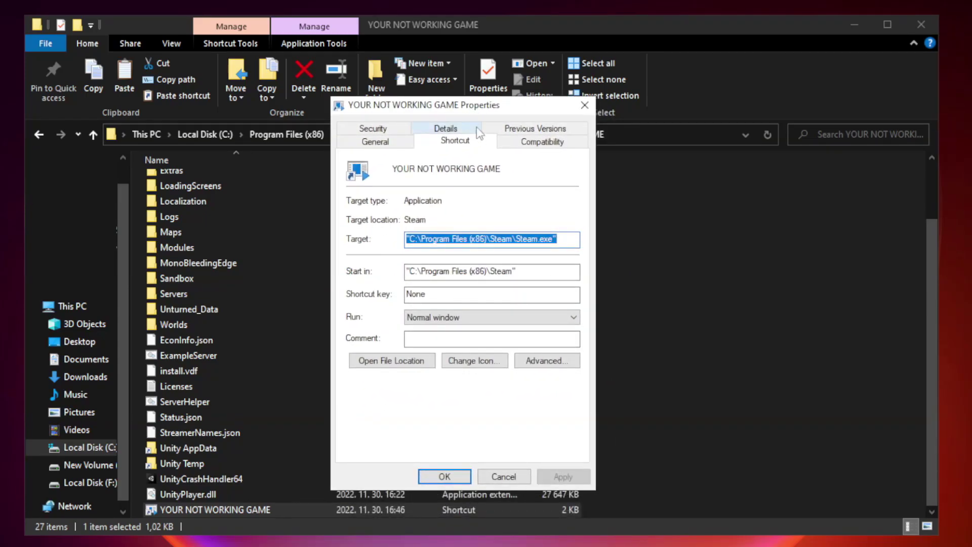
Set Windows 8 compatibility, disable fullscreen optimizations, run as administrator, and apply
click(541, 143)
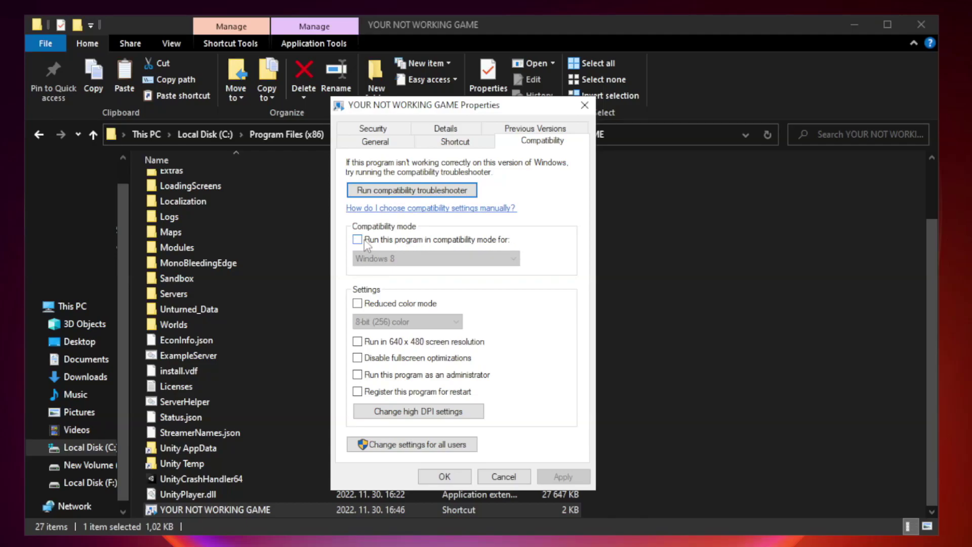
click(389, 244)
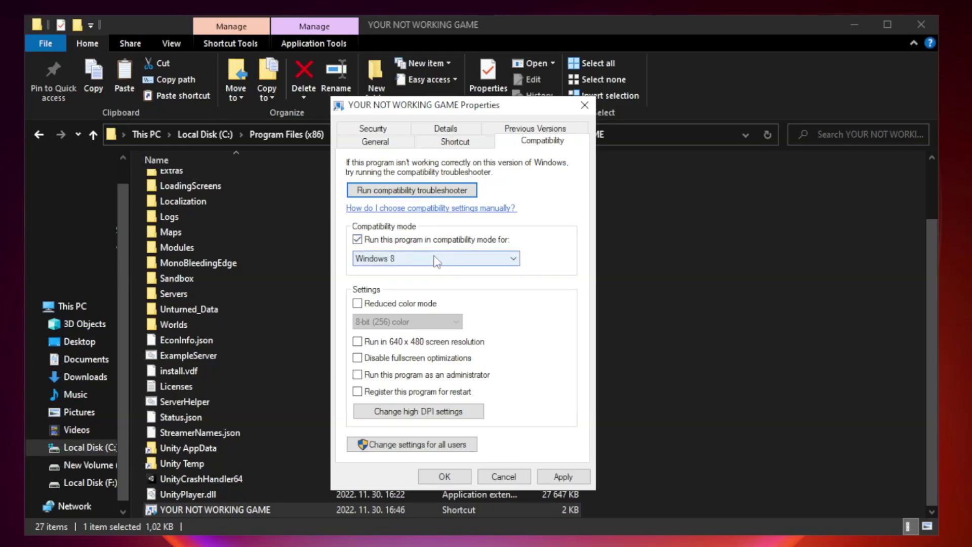
click(435, 259)
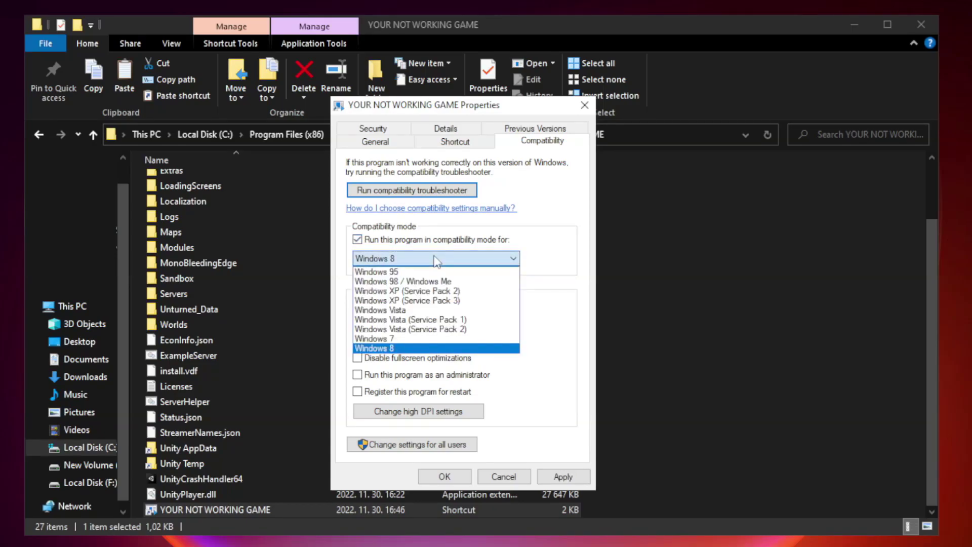
click(411, 348)
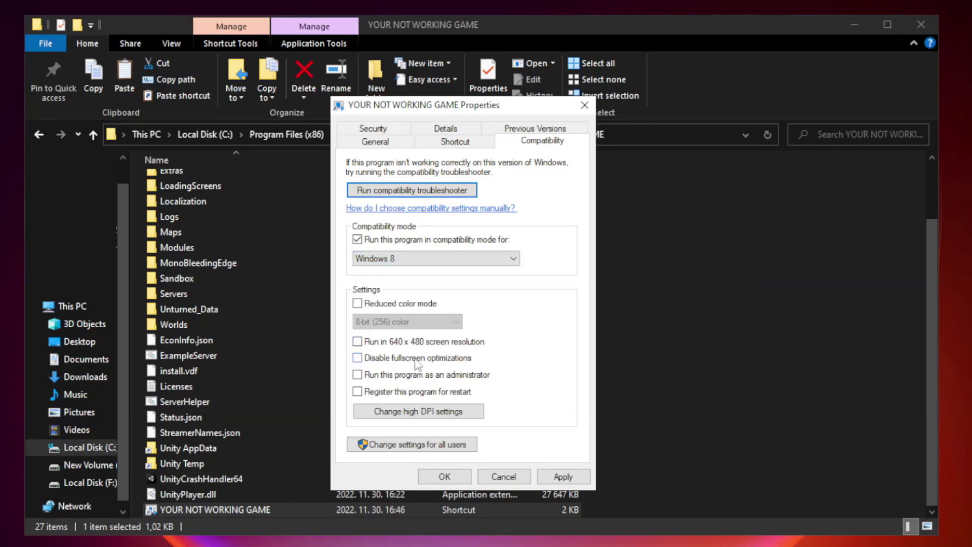
click(380, 363)
click(384, 380)
click(564, 475)
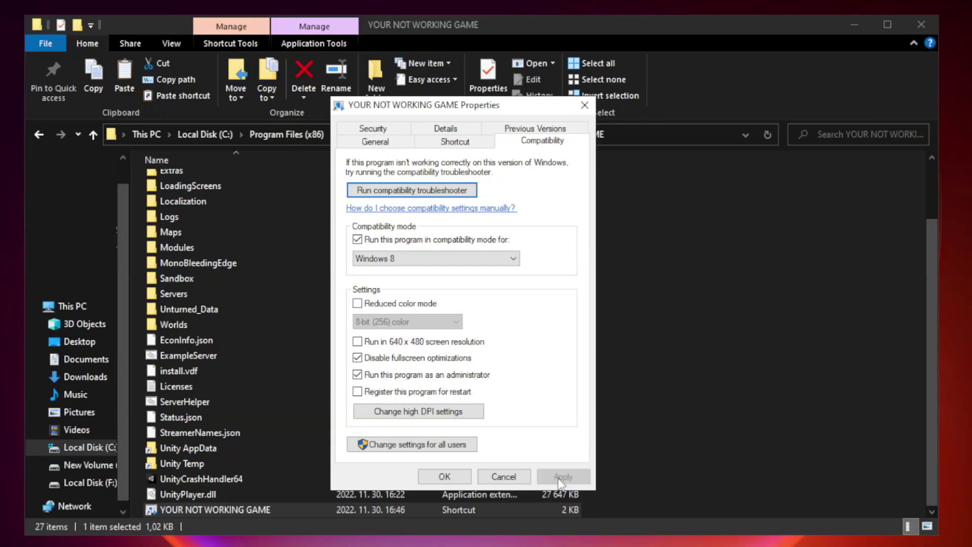
click(445, 477)
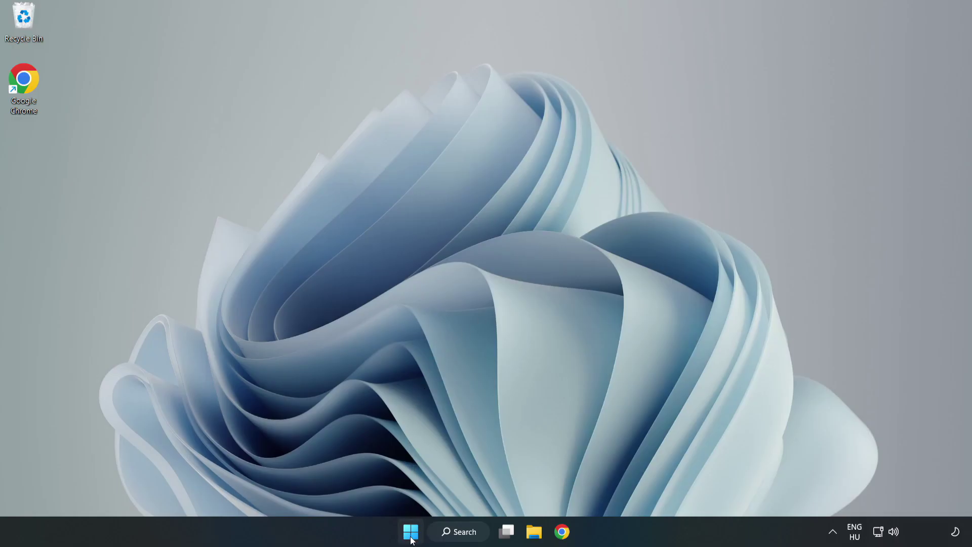
Disable Cortana, Edge, Teams and Phone Link on Task Manager's Startup tab, then close it
right_click(413, 537)
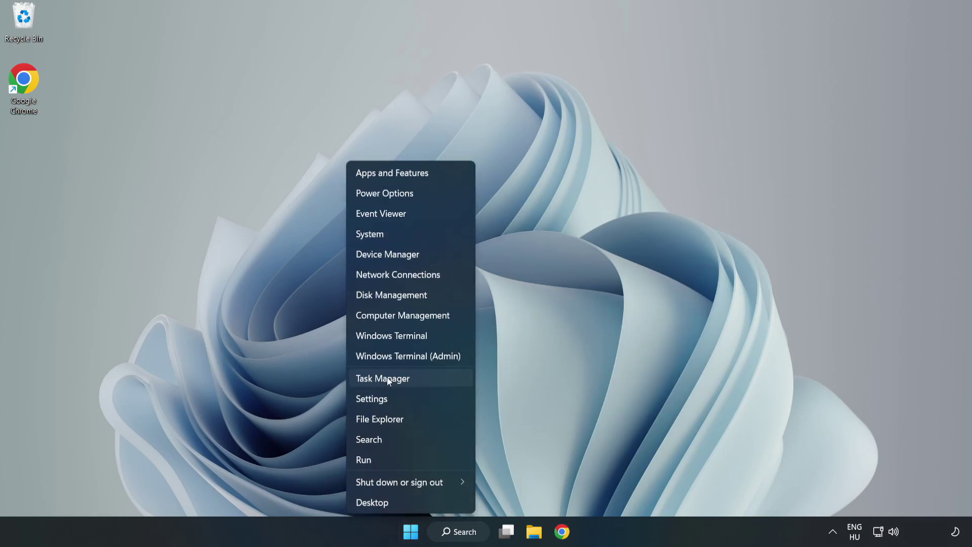
click(409, 379)
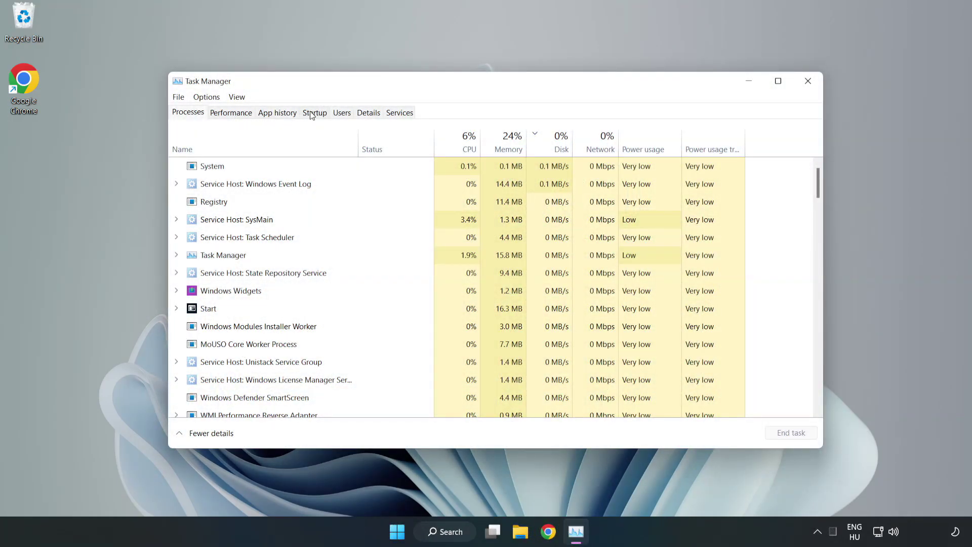
click(317, 118)
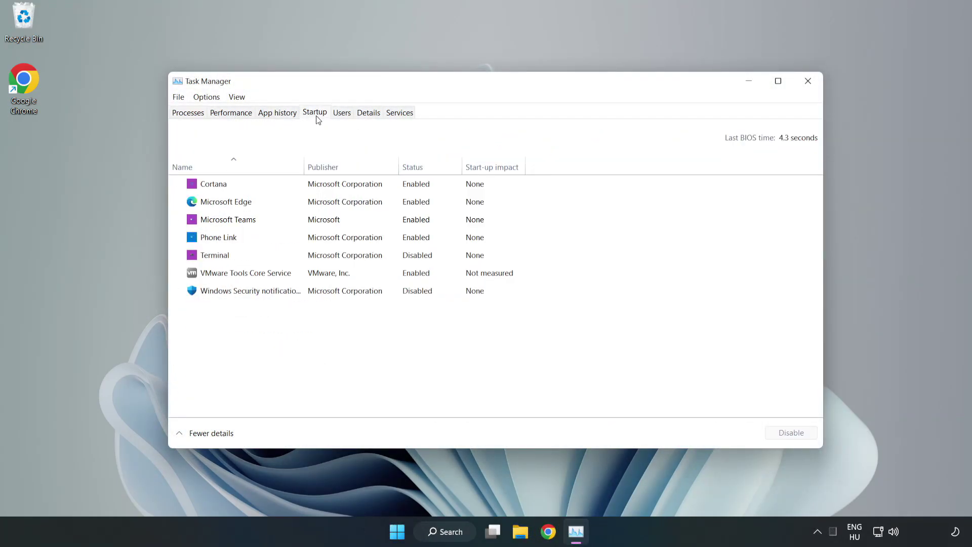
click(336, 187)
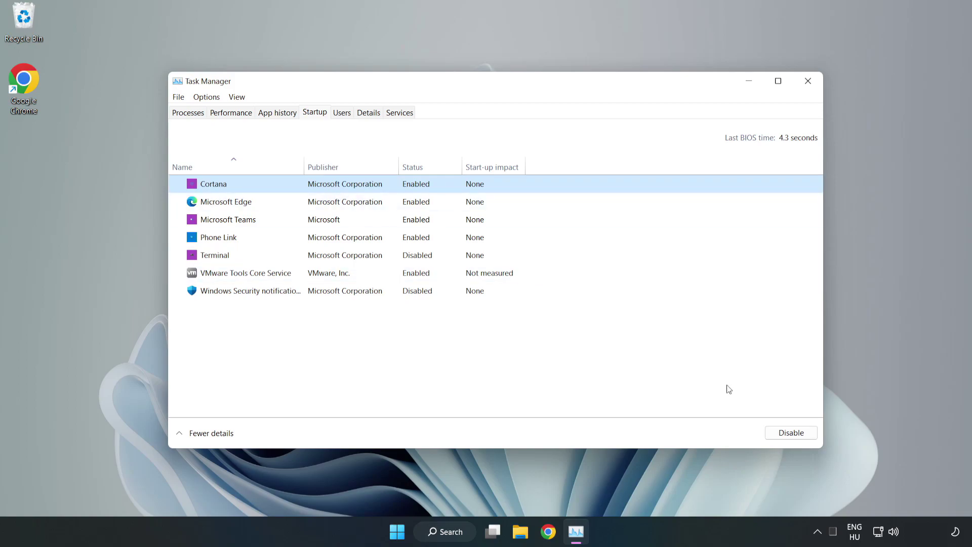
click(786, 435)
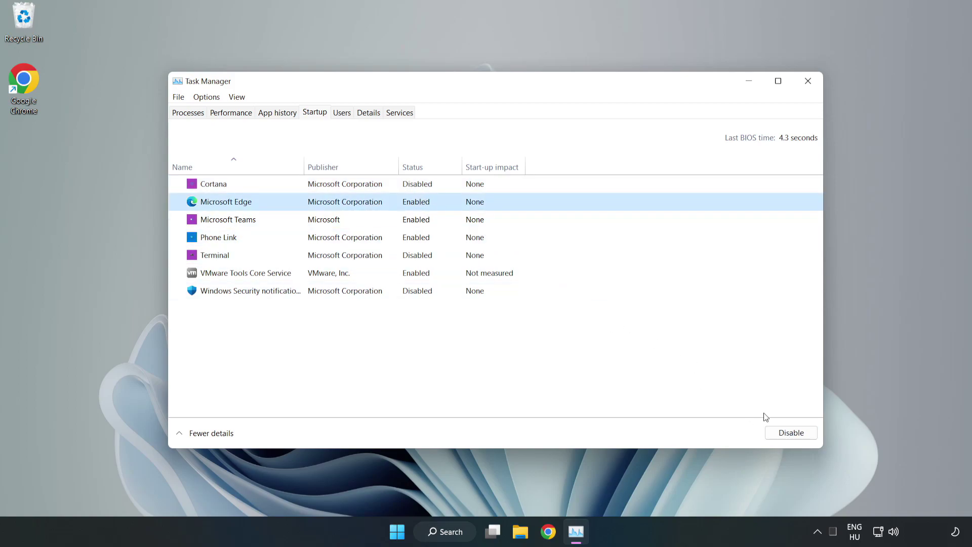
click(790, 433)
click(333, 223)
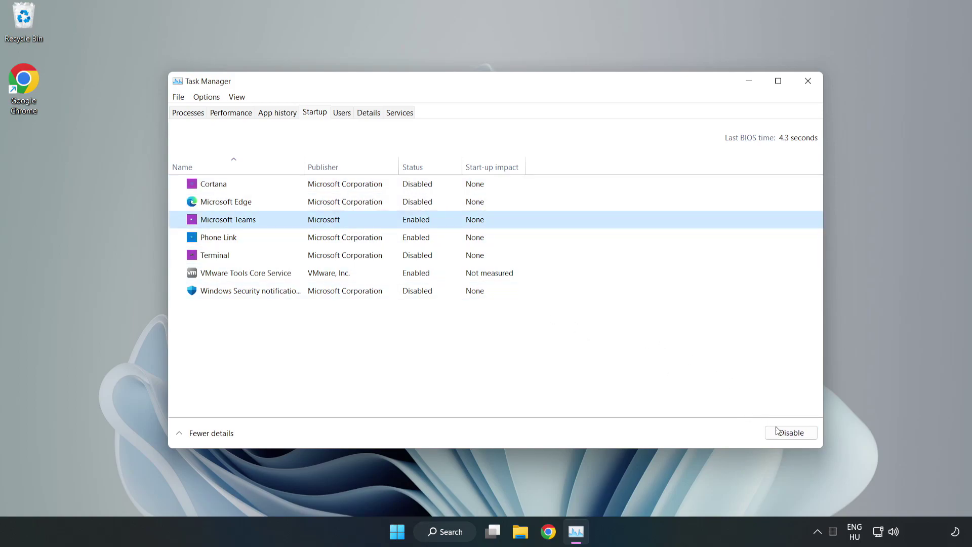
click(778, 431)
click(325, 239)
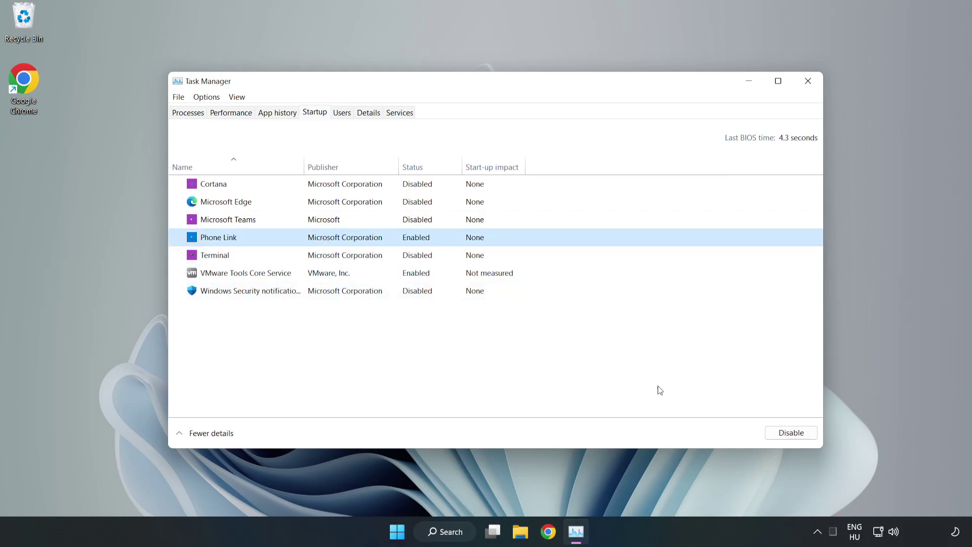
click(793, 433)
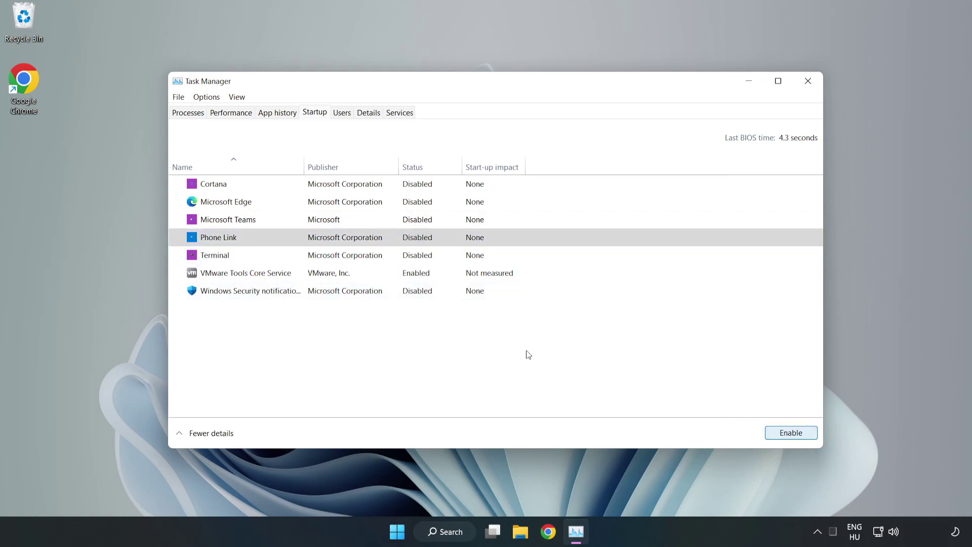
click(809, 82)
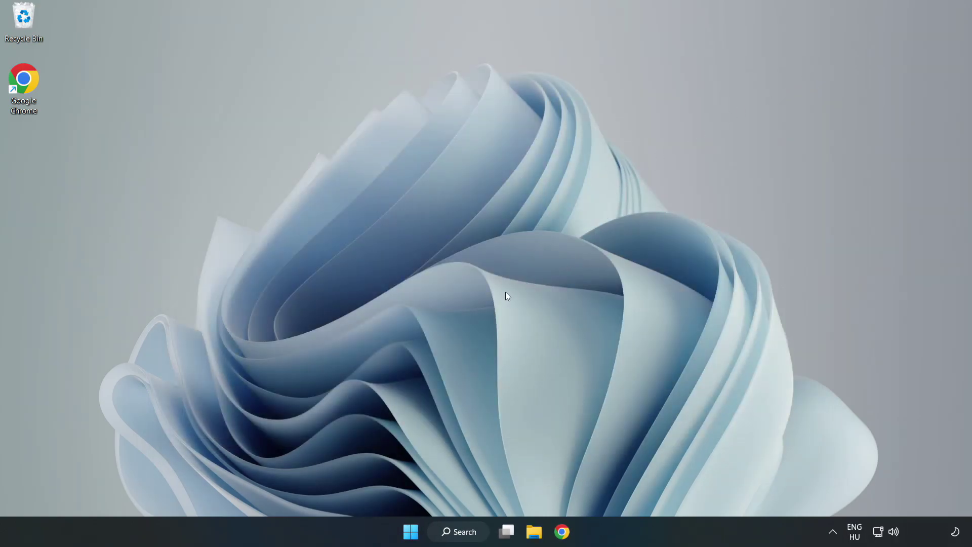
Download dxwebsetup.exe from the DirectX End-User Runtime page in Chrome and run it
click(560, 540)
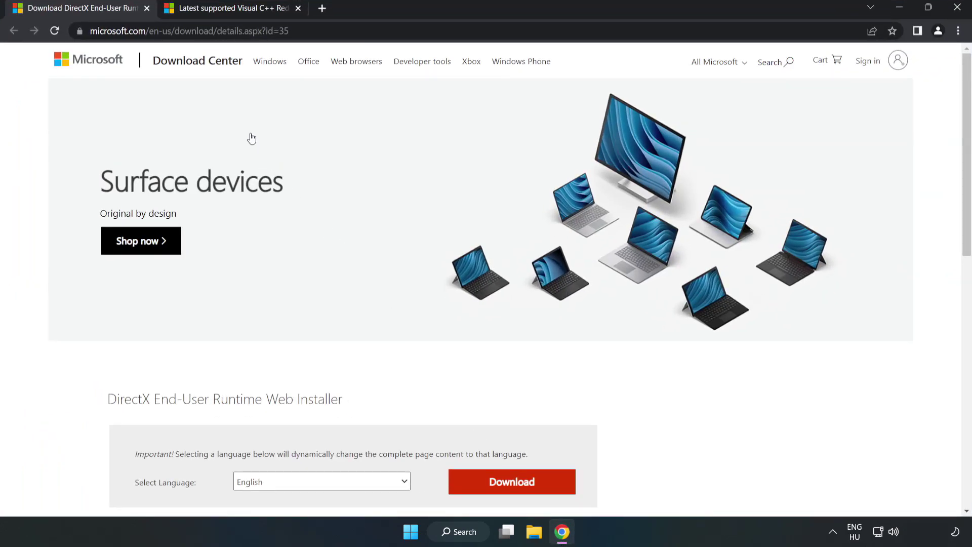
click(287, 31)
drag(288, 31, 167, 31)
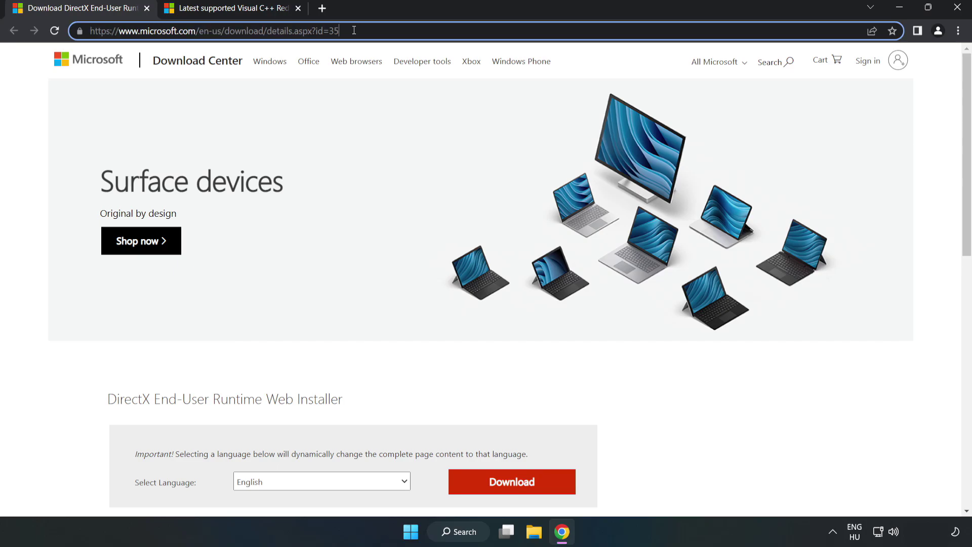
click(39, 116)
scroll(549, 336, down, 3)
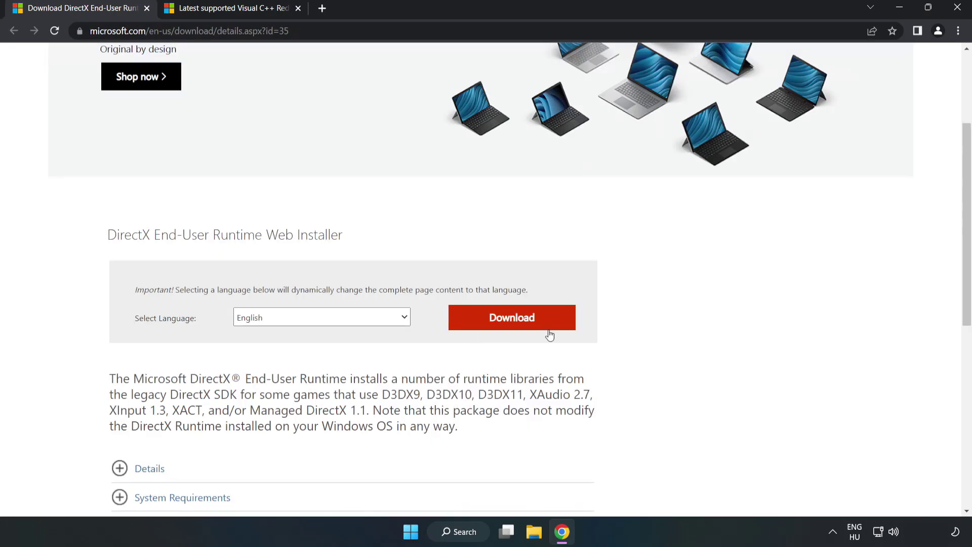
click(516, 327)
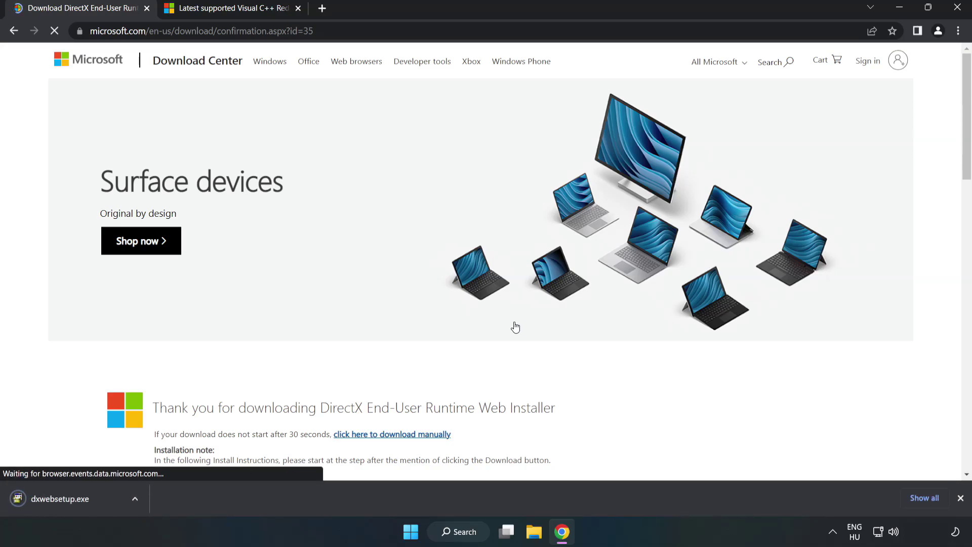
click(70, 499)
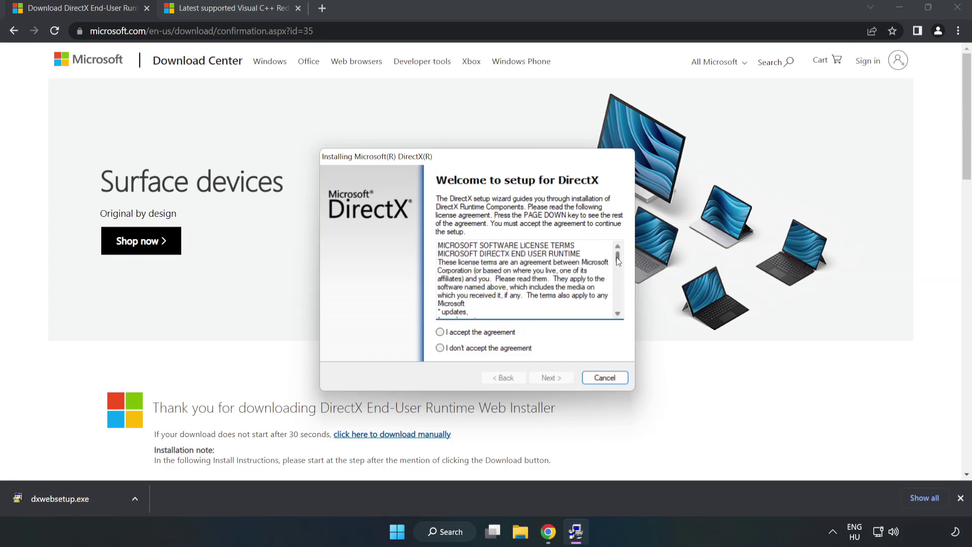
Accept the DirectX license, skip the Bing Bar offer, and finish setup (newer DirectX already present)
drag(618, 256, 610, 319)
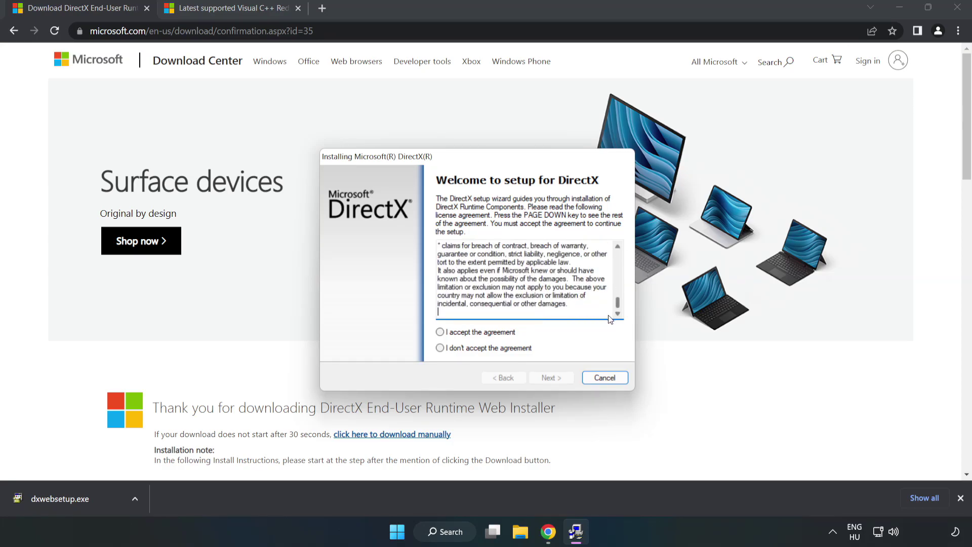
click(448, 333)
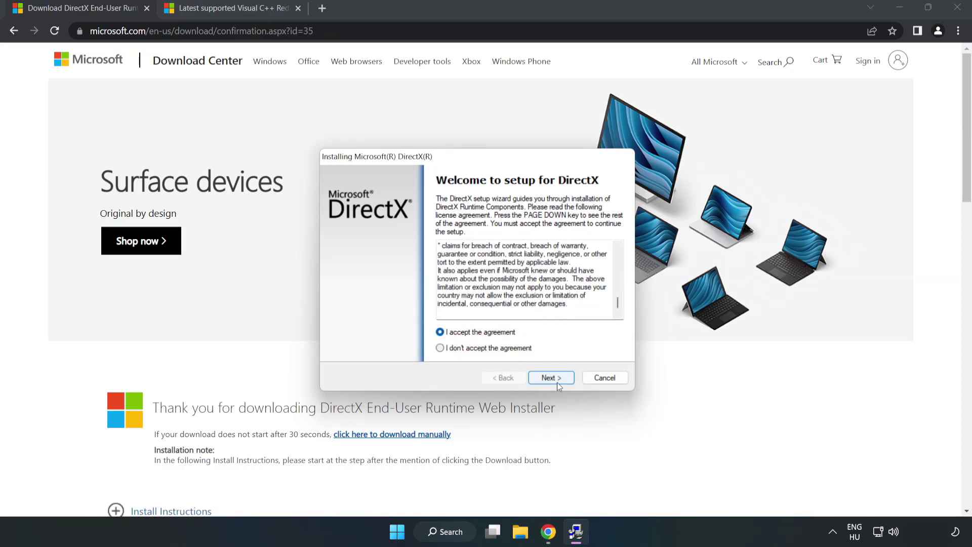
click(555, 381)
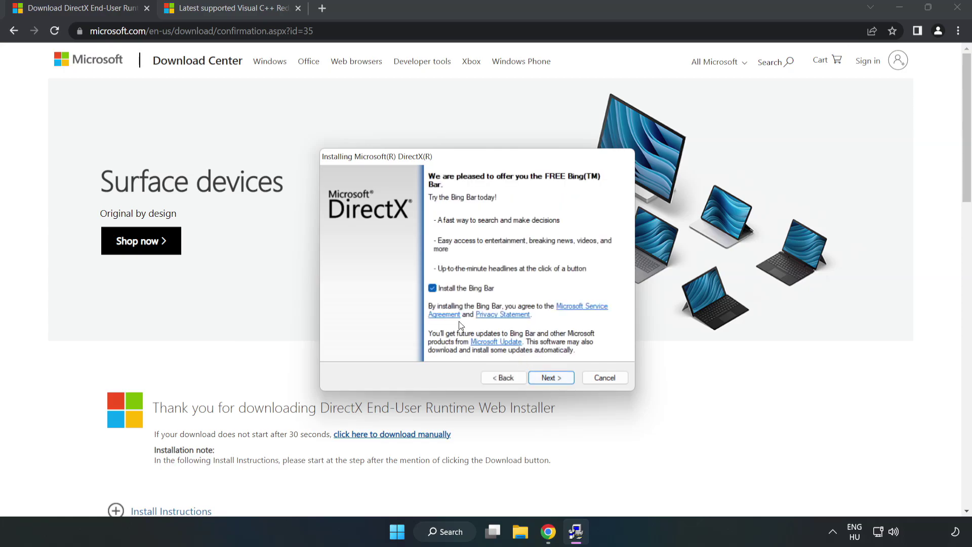
click(558, 381)
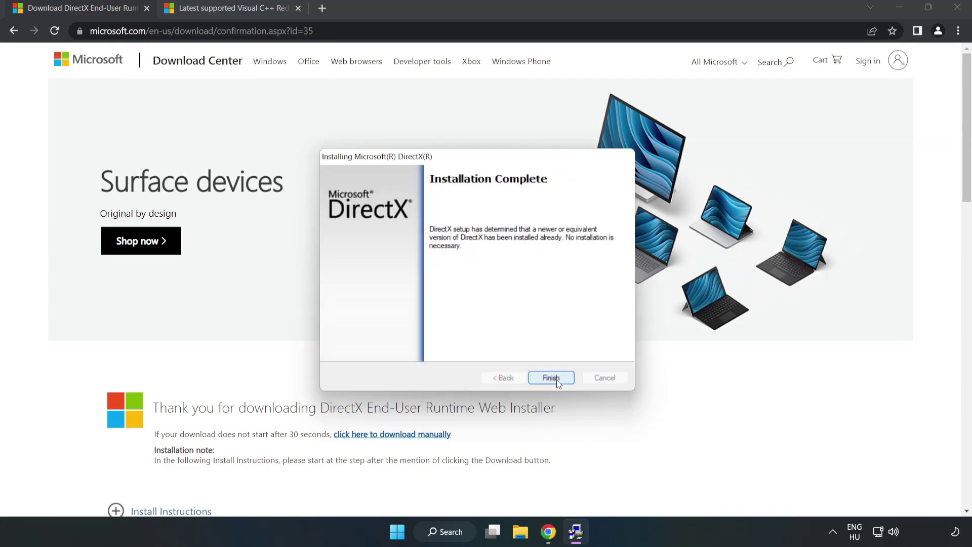
click(559, 382)
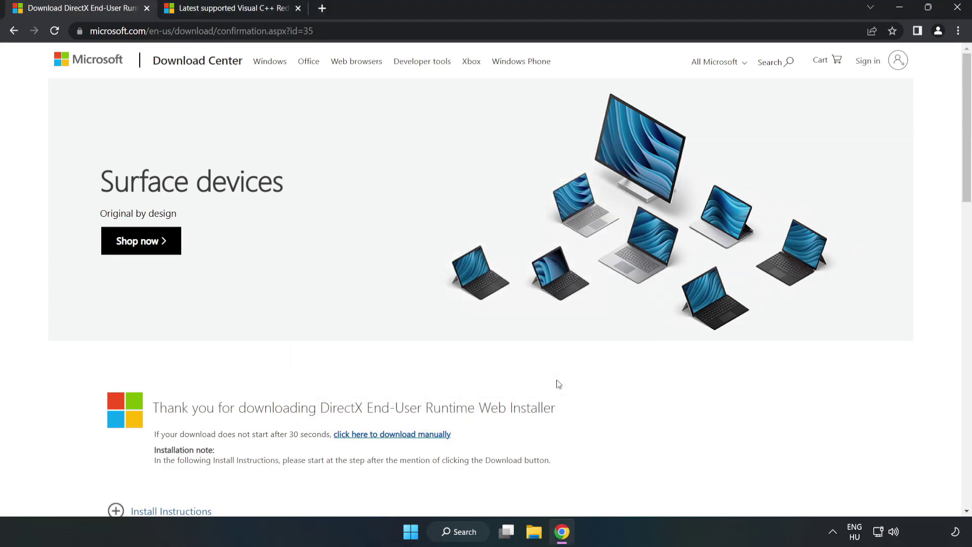
Close the DirectX download tab and scroll to the Visual C++ redistributable download tables
click(147, 9)
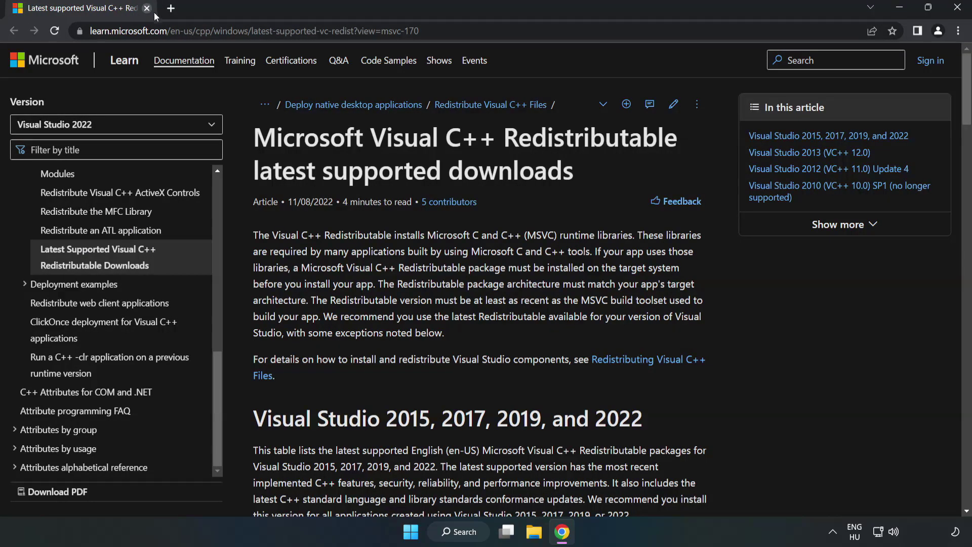
click(472, 31)
click(499, 31)
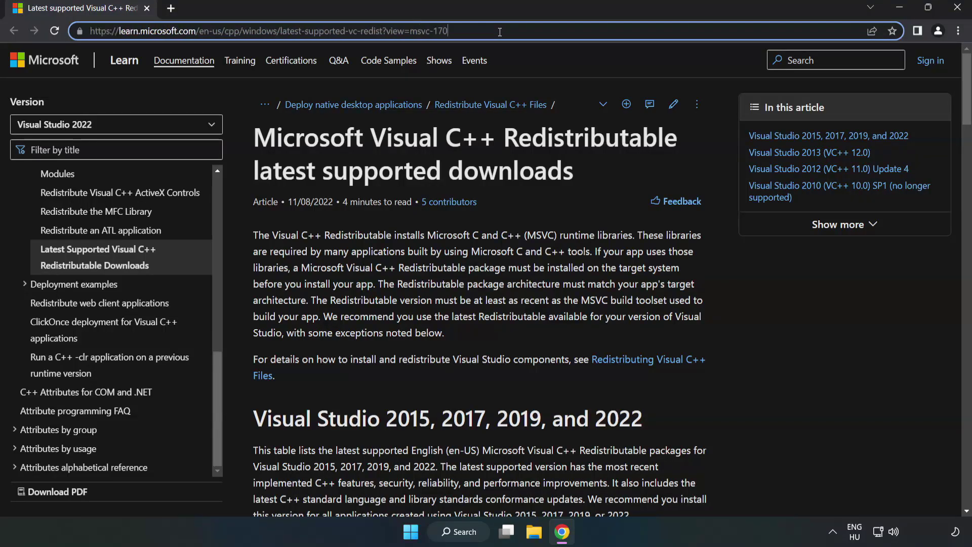
click(389, 181)
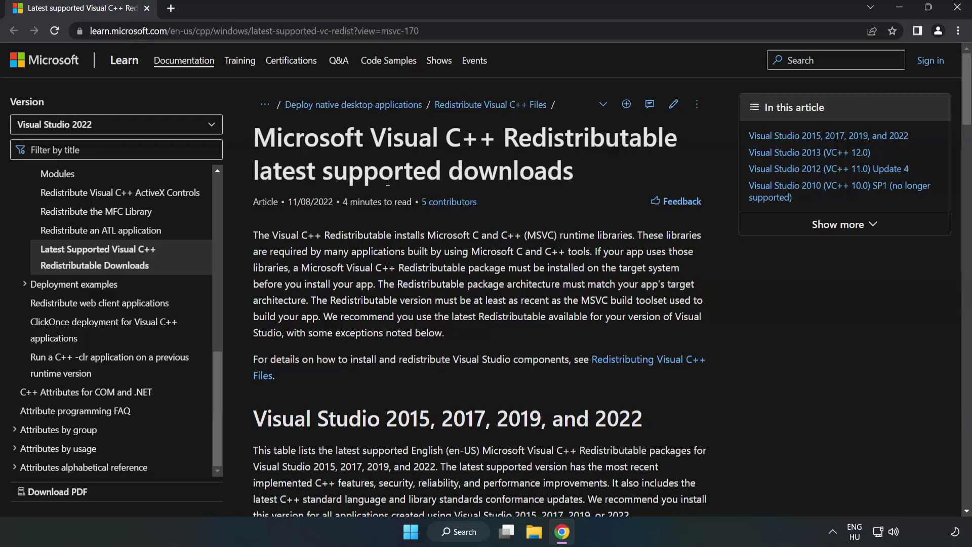
scroll(389, 185, down, 5)
scroll(390, 188, down, 2)
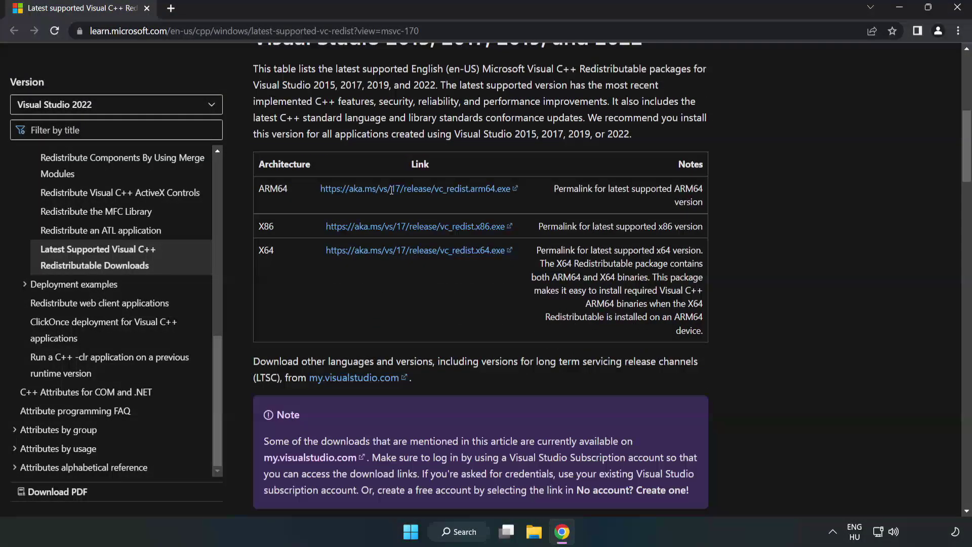
scroll(388, 188, up, 2)
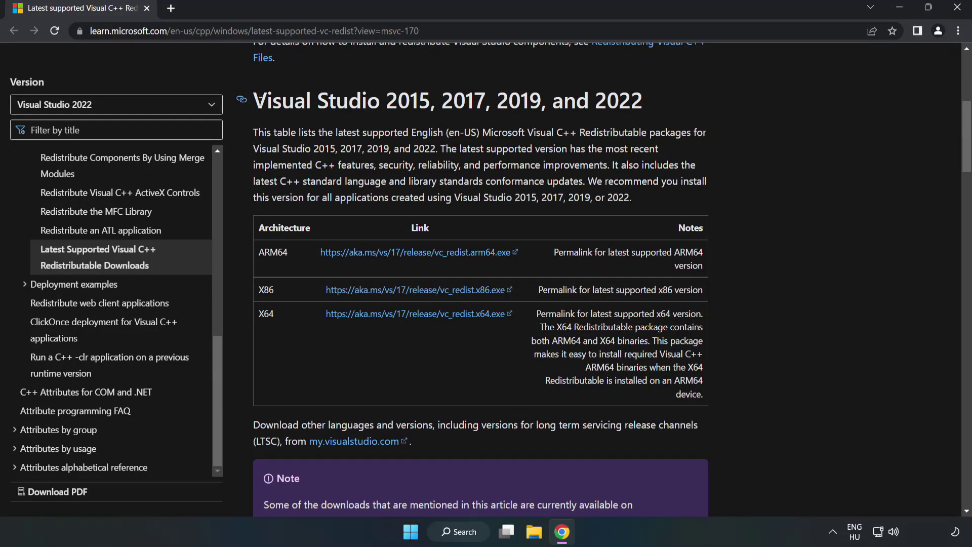
Download the ARM64, x86 and x64 vc_redist installers for Visual Studio 2015–2022
drag(260, 100, 643, 101)
click(499, 184)
click(394, 254)
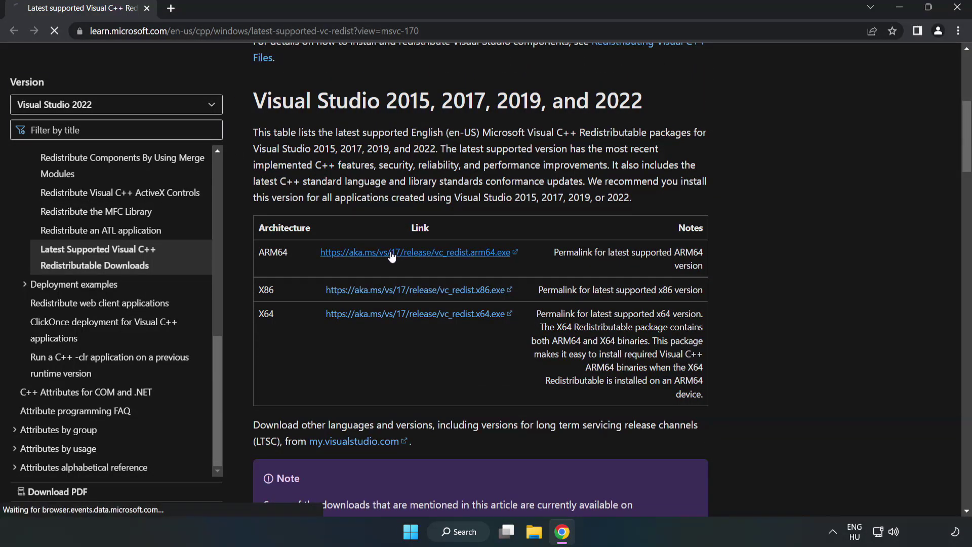
click(395, 296)
click(408, 315)
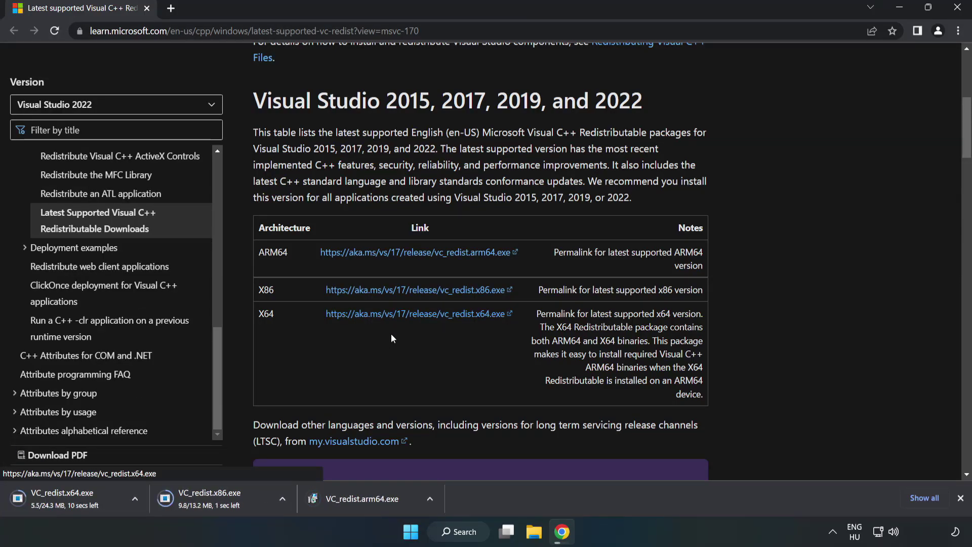
Try installing VC_redist.arm64.exe, which fails as unsupported, and close its setup
click(370, 500)
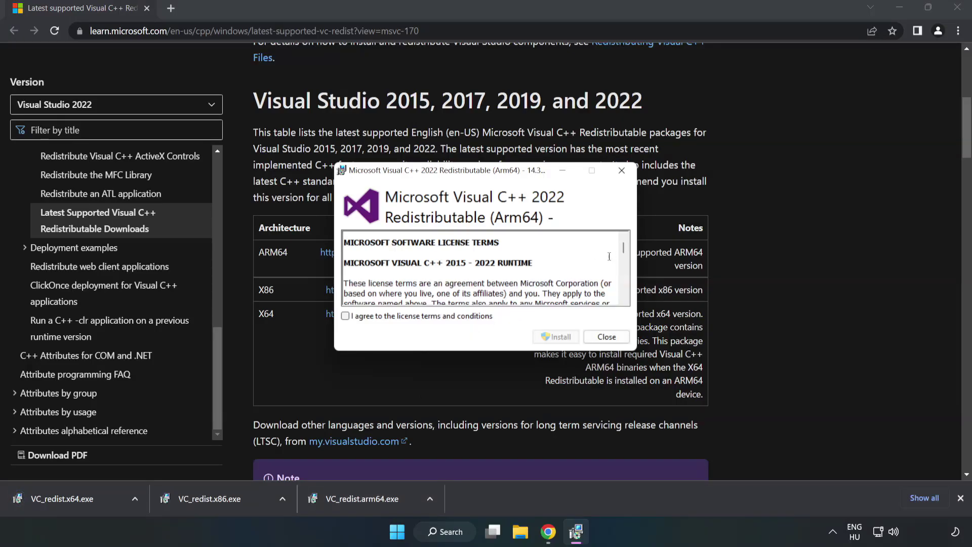
drag(623, 248, 625, 295)
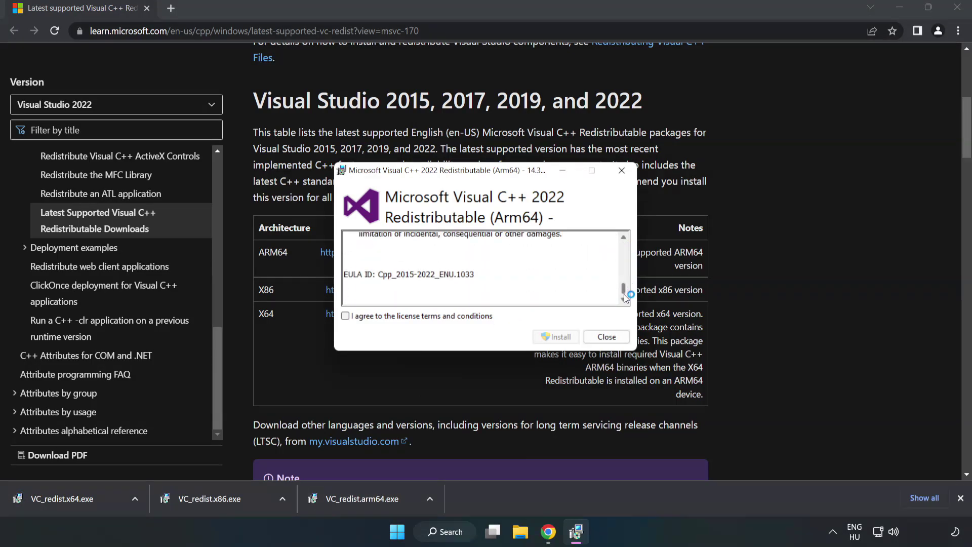
click(345, 316)
click(557, 337)
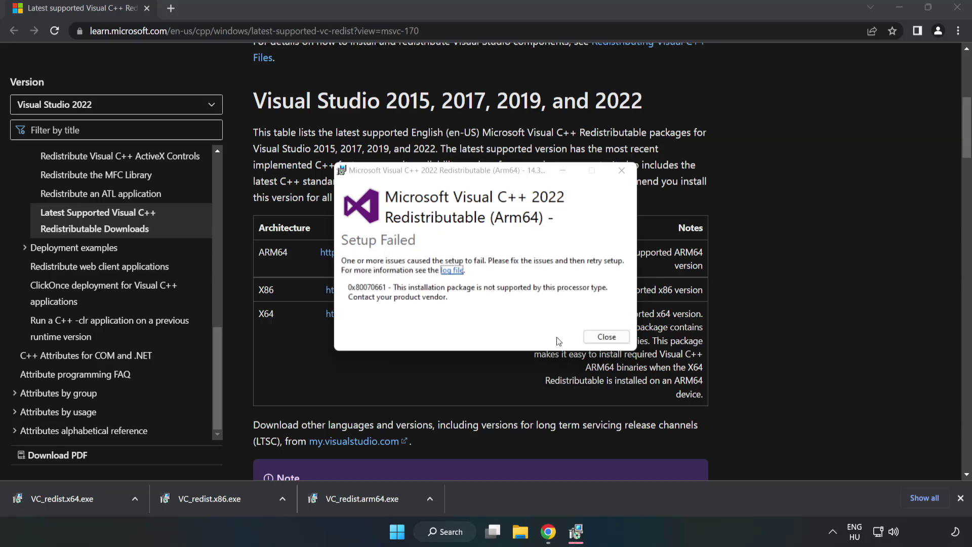
click(605, 337)
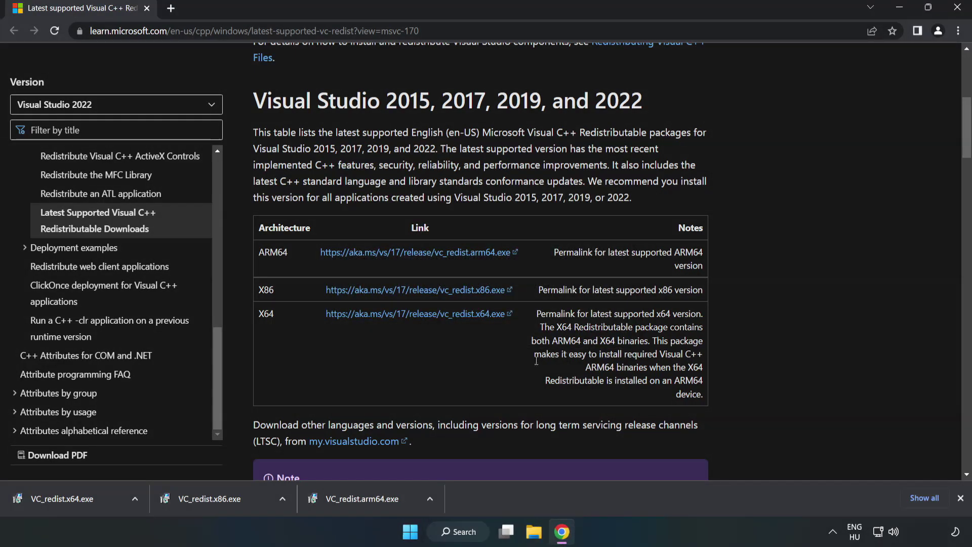
Install the x86 Visual C++ redistributable 14.34.31931 from VC_redist.x86.exe
click(223, 499)
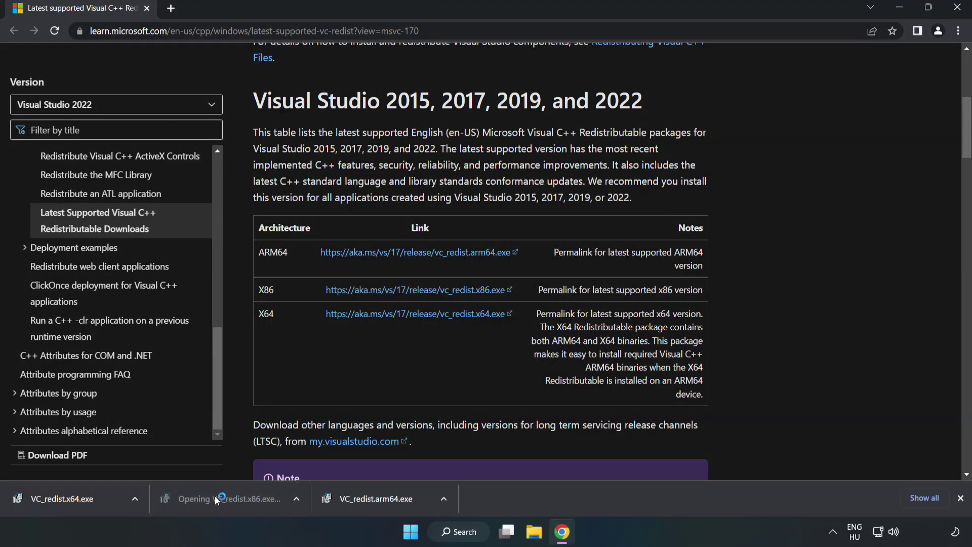
drag(623, 248, 623, 302)
click(346, 316)
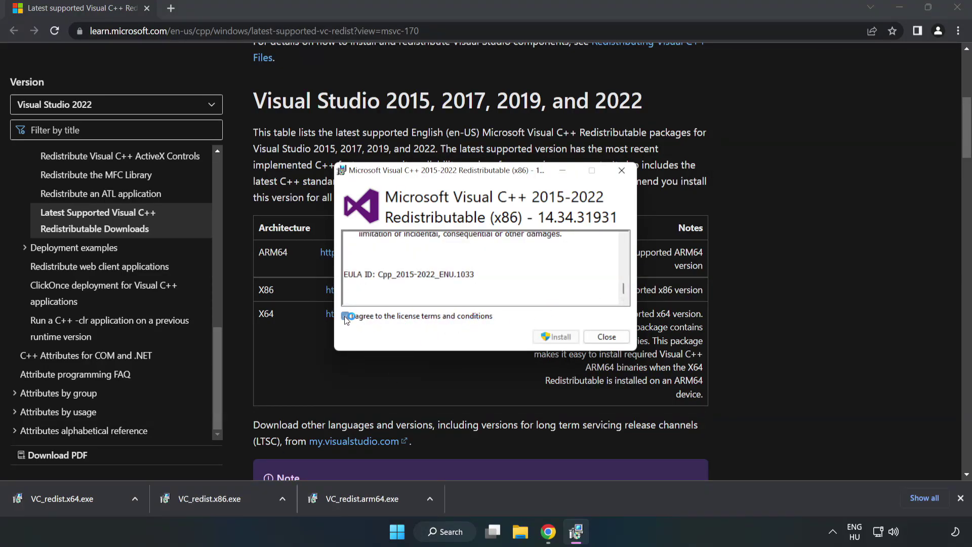
click(532, 338)
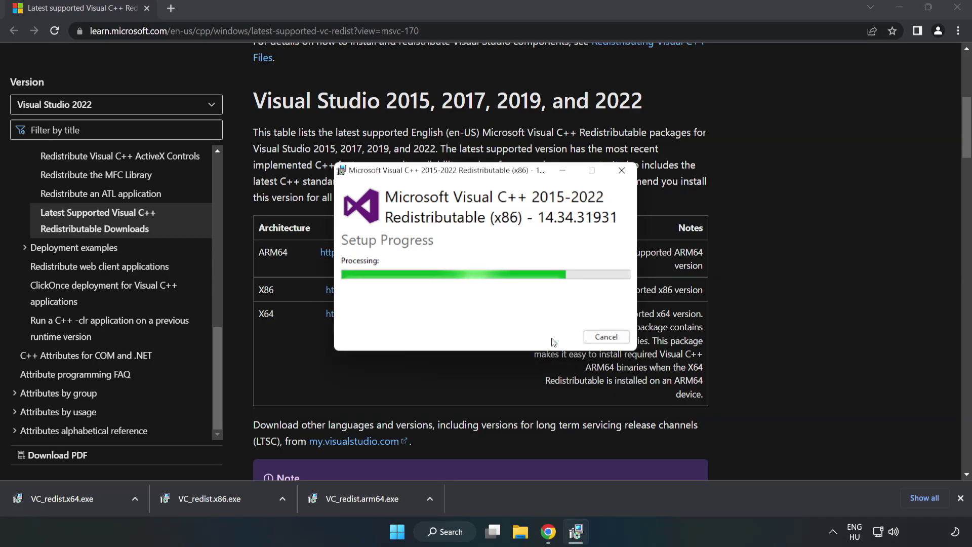
click(607, 337)
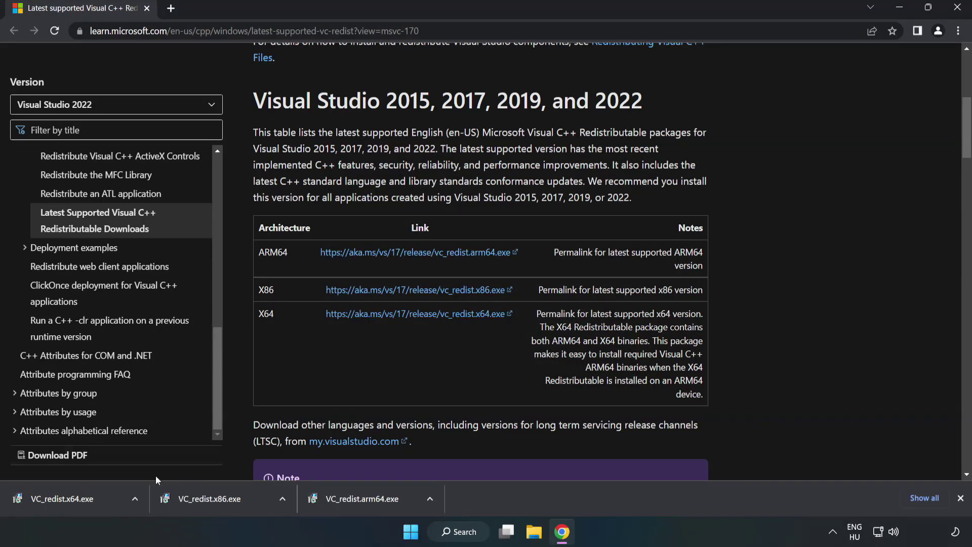
Install the x64 Visual C++ redistributable 14.34.31931 from VC_redist.x64.exe, then close Chrome
click(52, 495)
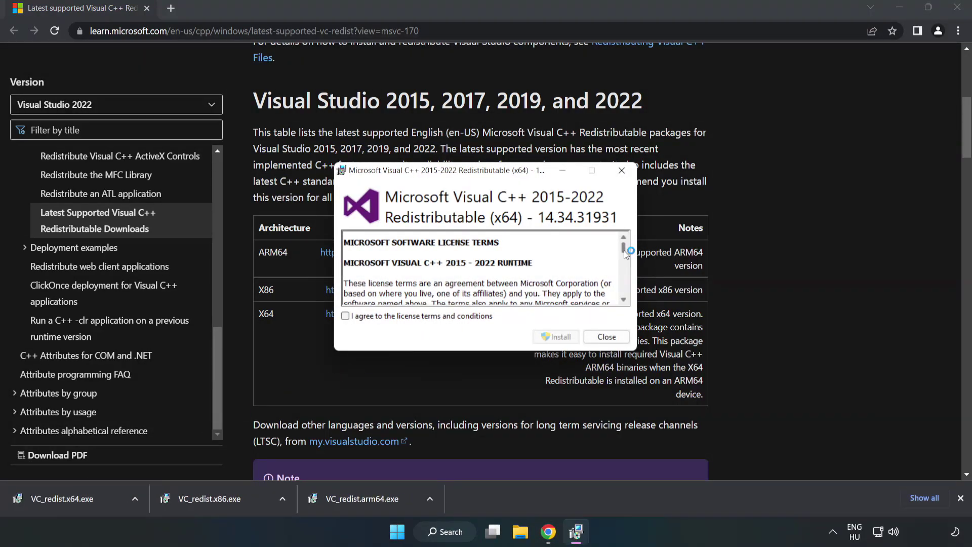
scroll(466, 326, down, 15)
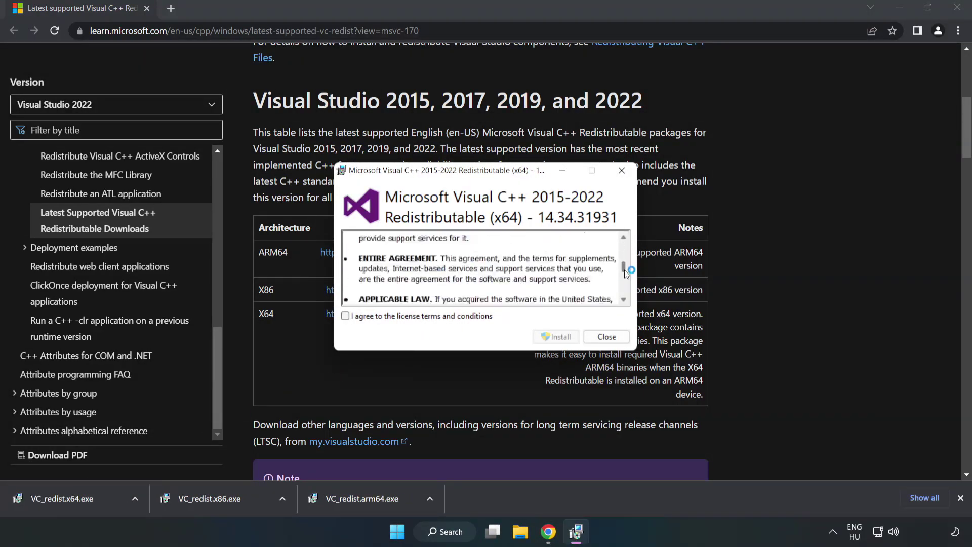
click(345, 316)
click(551, 335)
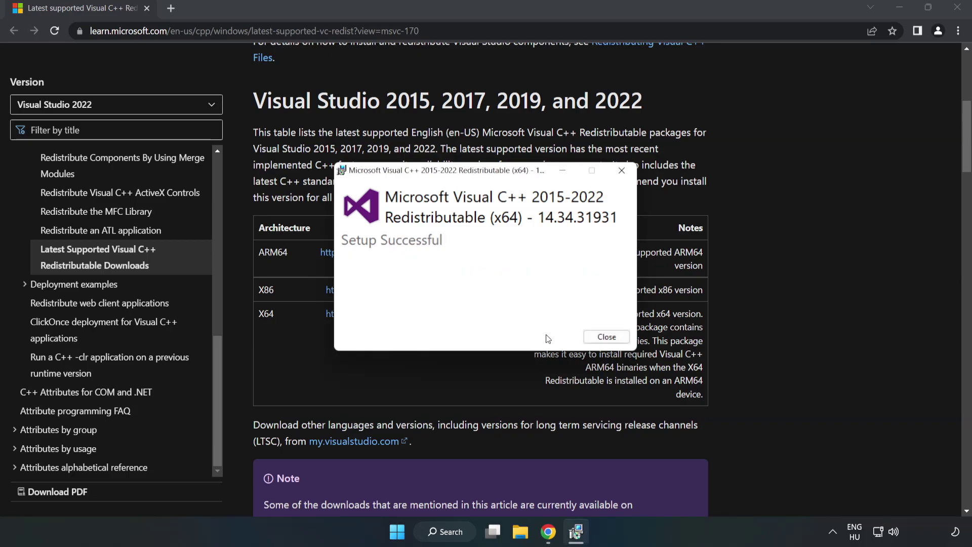
click(607, 336)
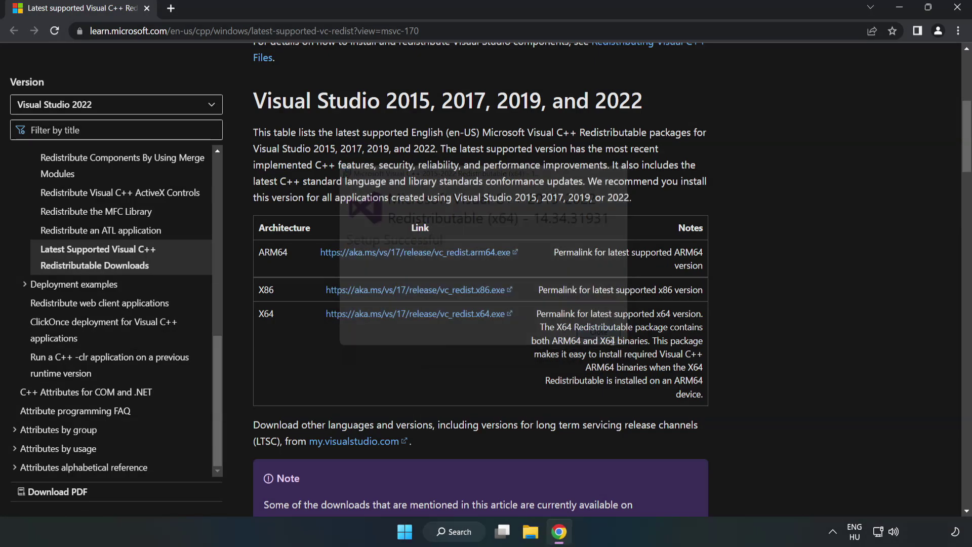
click(958, 11)
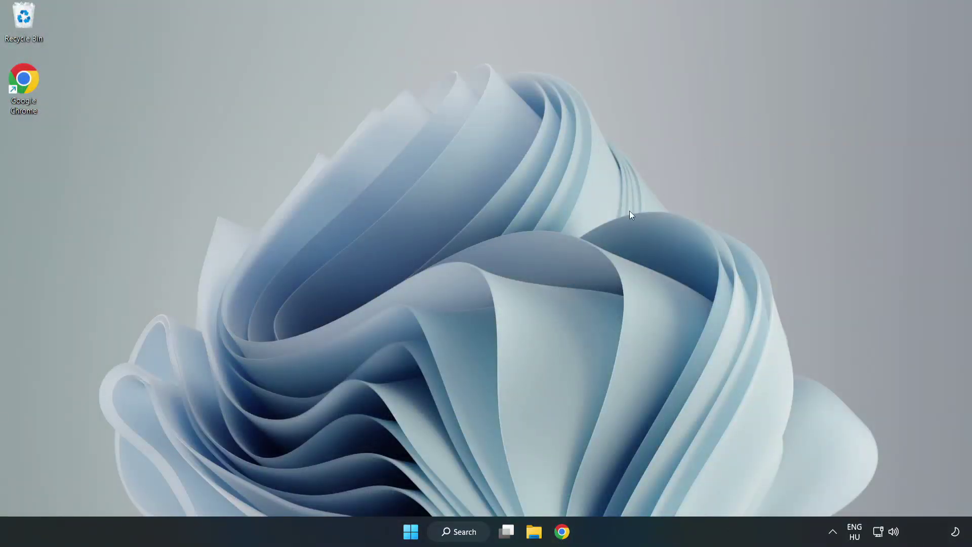
Search for cmd and launch Command Prompt as administrator, moving its window toward the centre
click(471, 532)
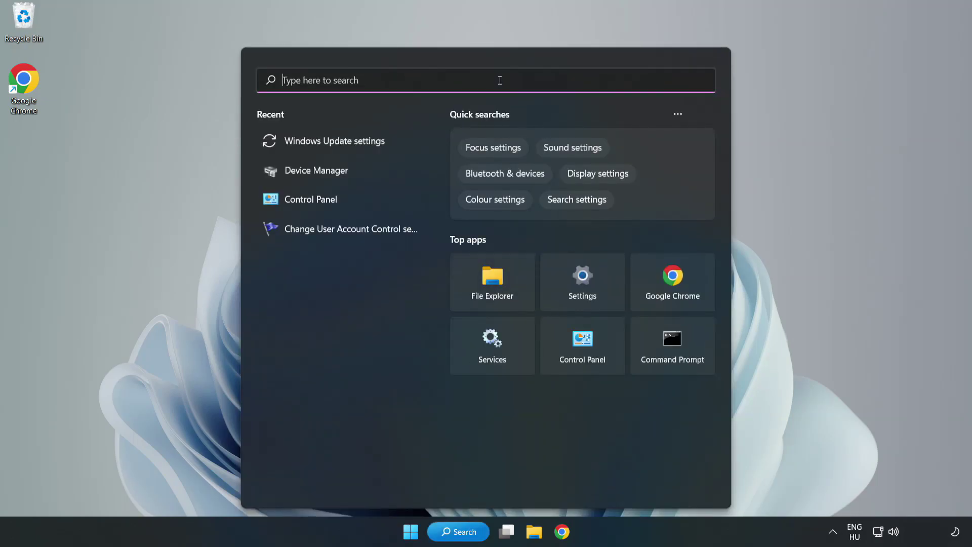
text(cmd)
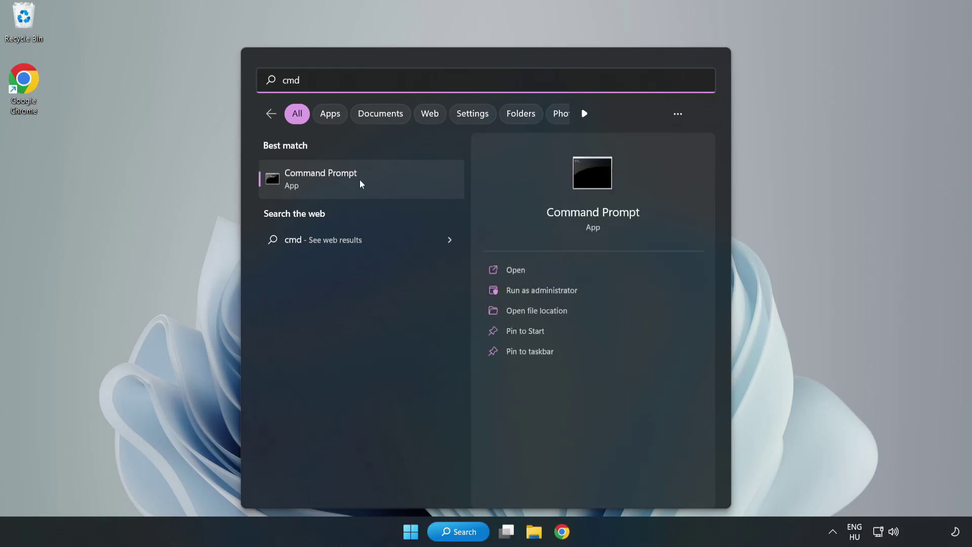
right_click(382, 184)
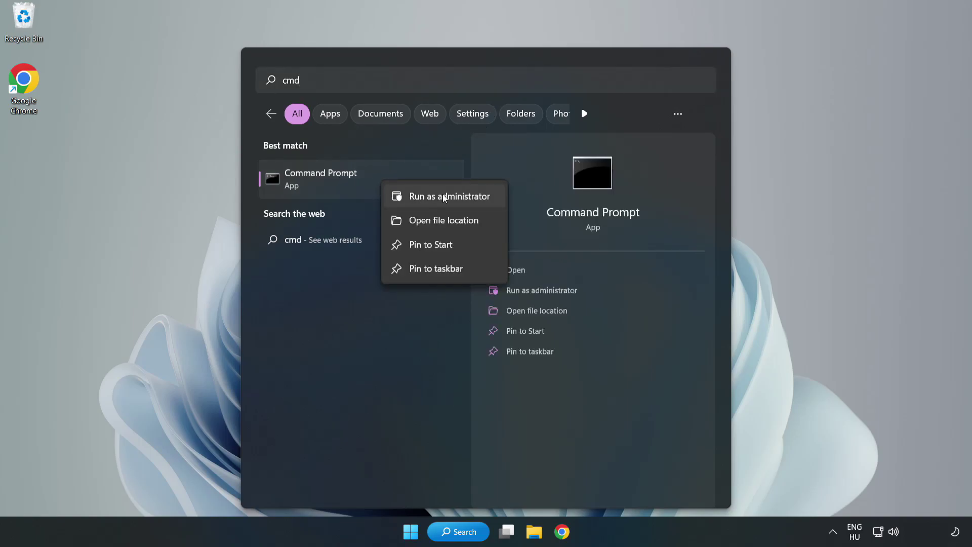
click(421, 200)
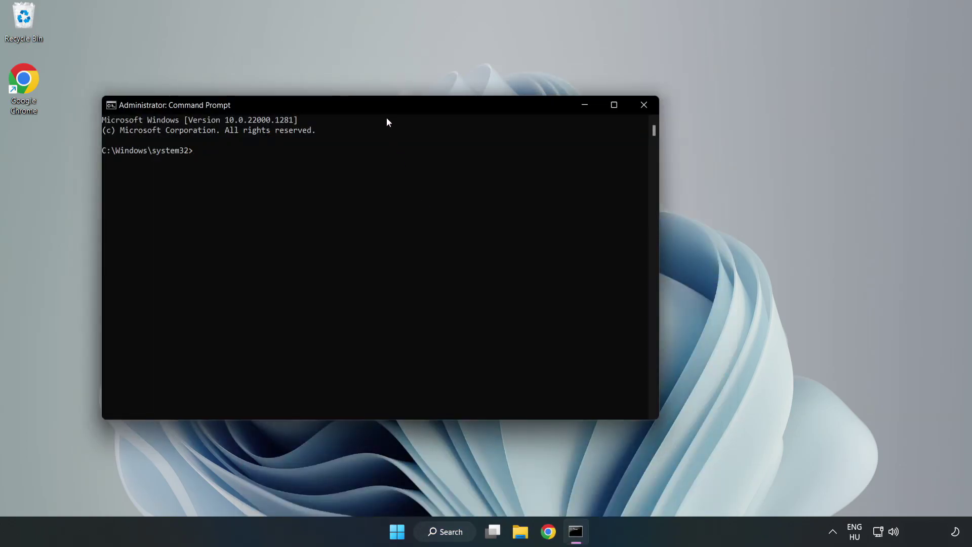
drag(389, 110, 496, 114)
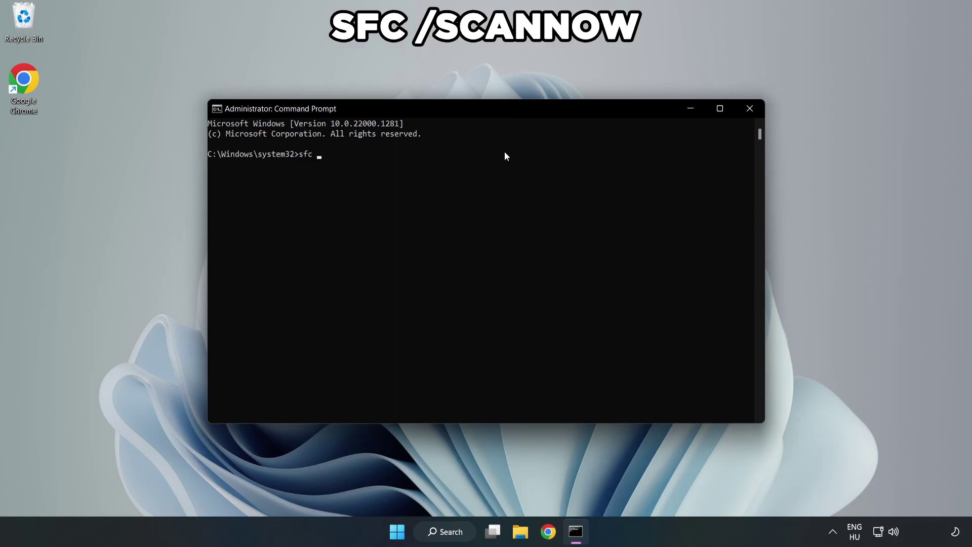
Run sfc /scannow, which reports no integrity violations, then close the Command Prompt
text(sfc /scannow)
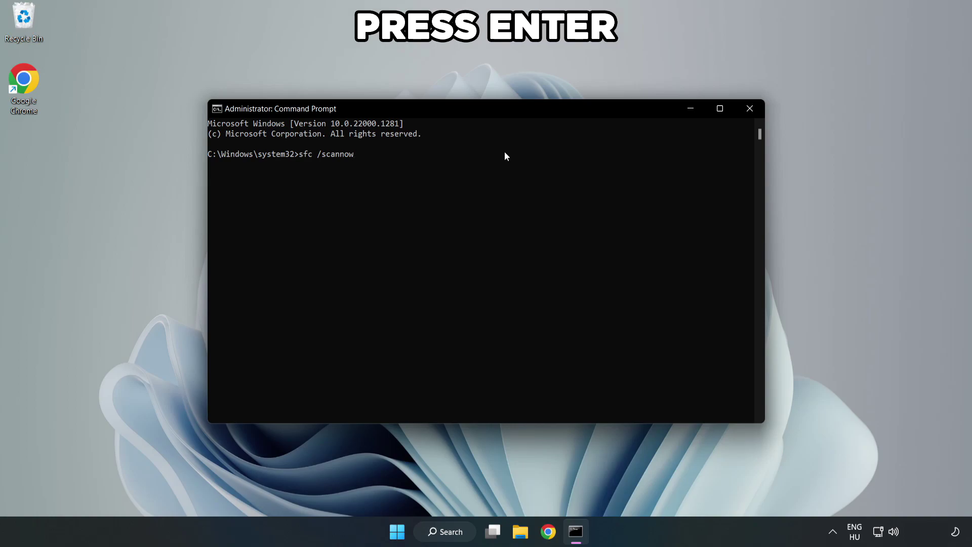
key(Return)
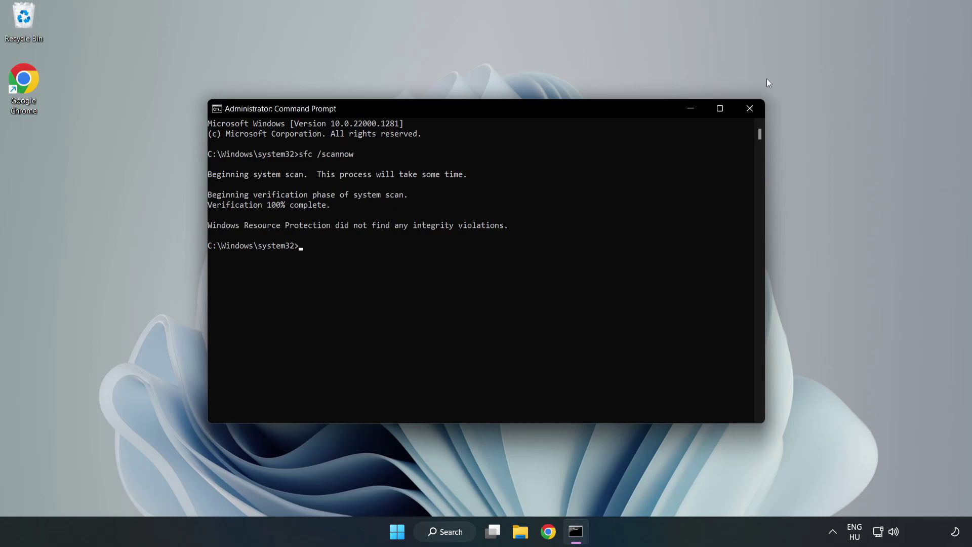
click(749, 111)
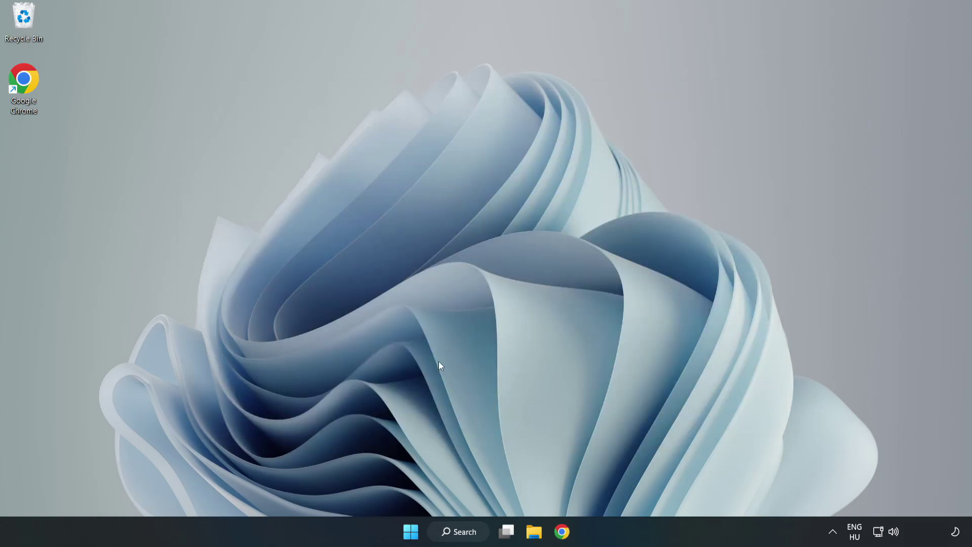
Show the Start menu's Sleep, Shut down and Restart power options
click(411, 532)
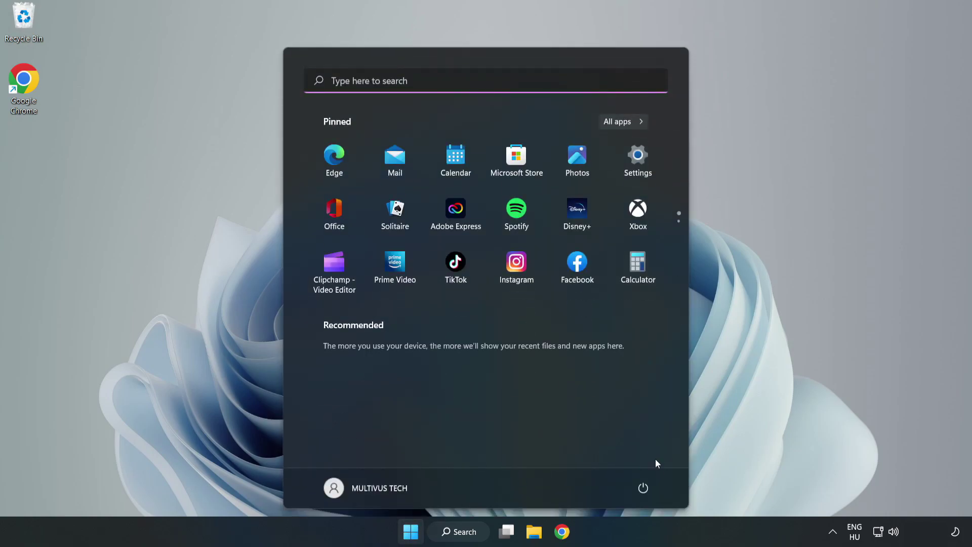
click(644, 487)
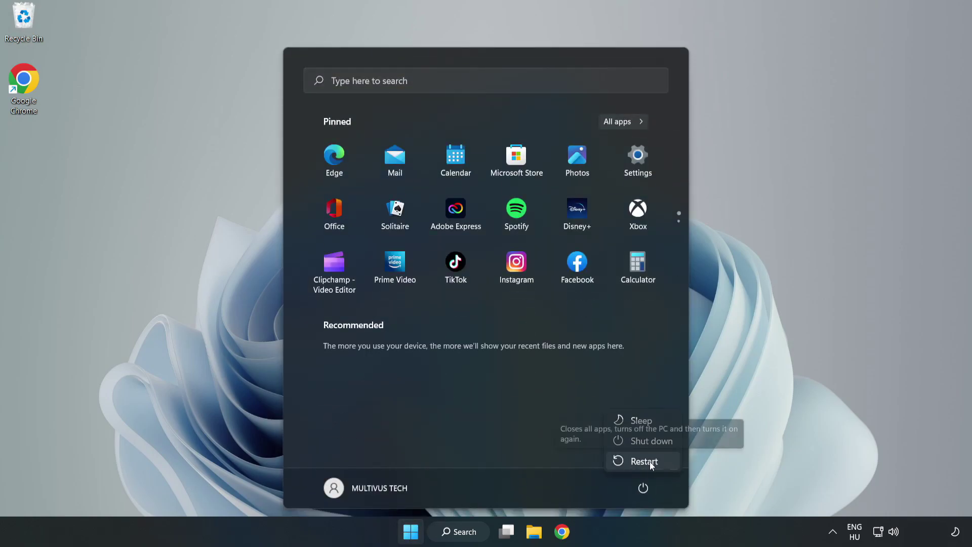